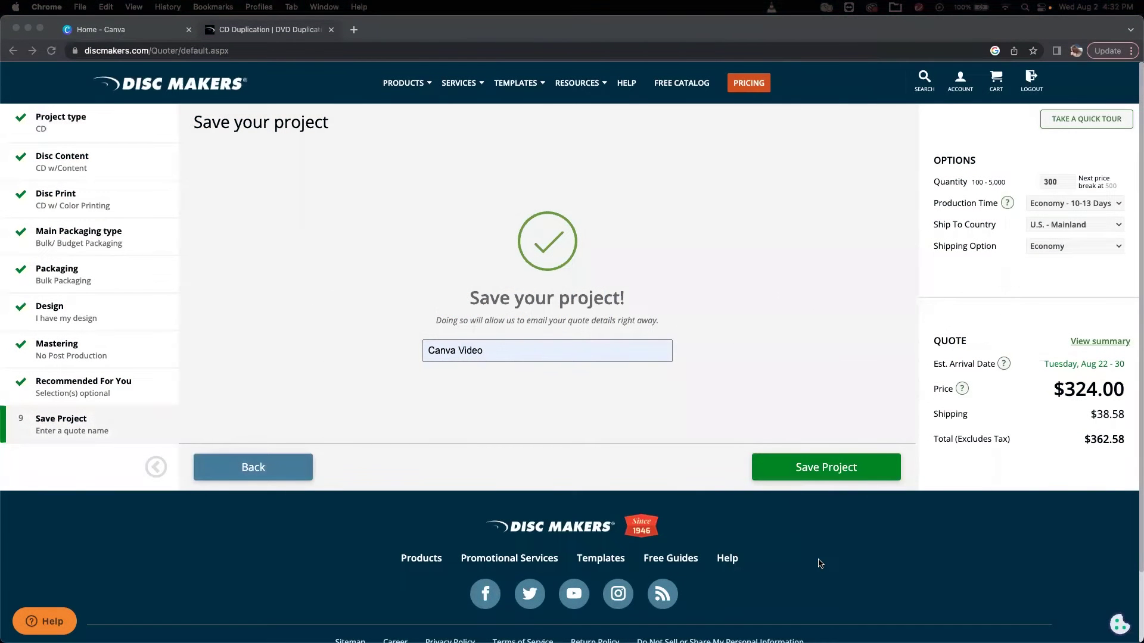
# Save the 300-CD quote as project 'Canva Video' to reach its Manufacturing Project Center.
pyautogui.click(794, 469)
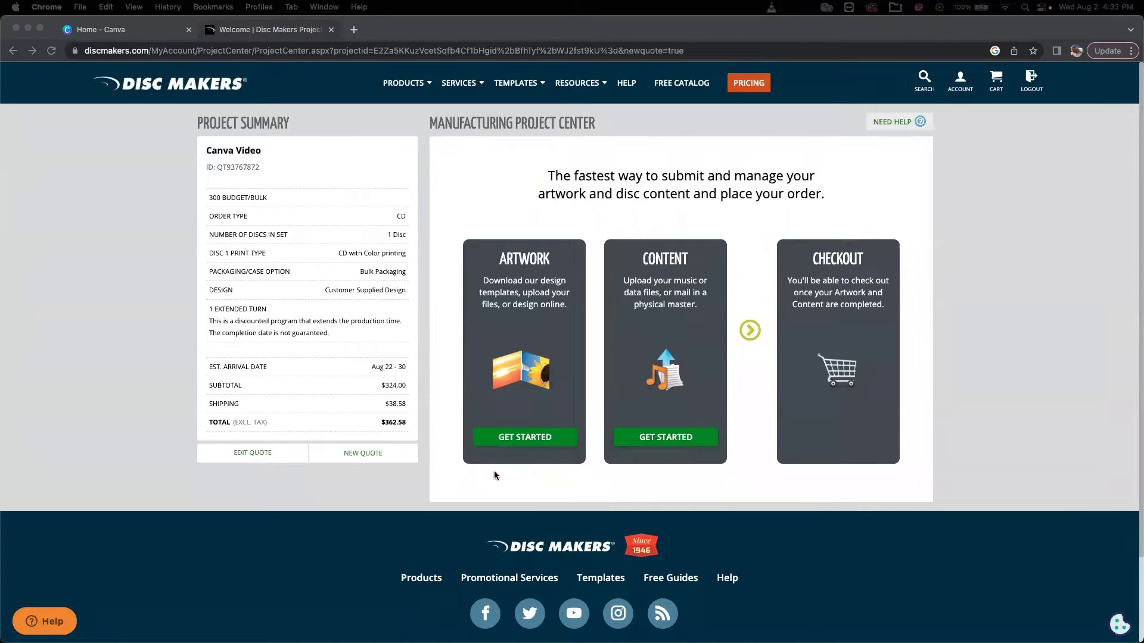
# Set the artwork submission method to Upload Finished Artwork (PDFs).
pyautogui.click(524, 439)
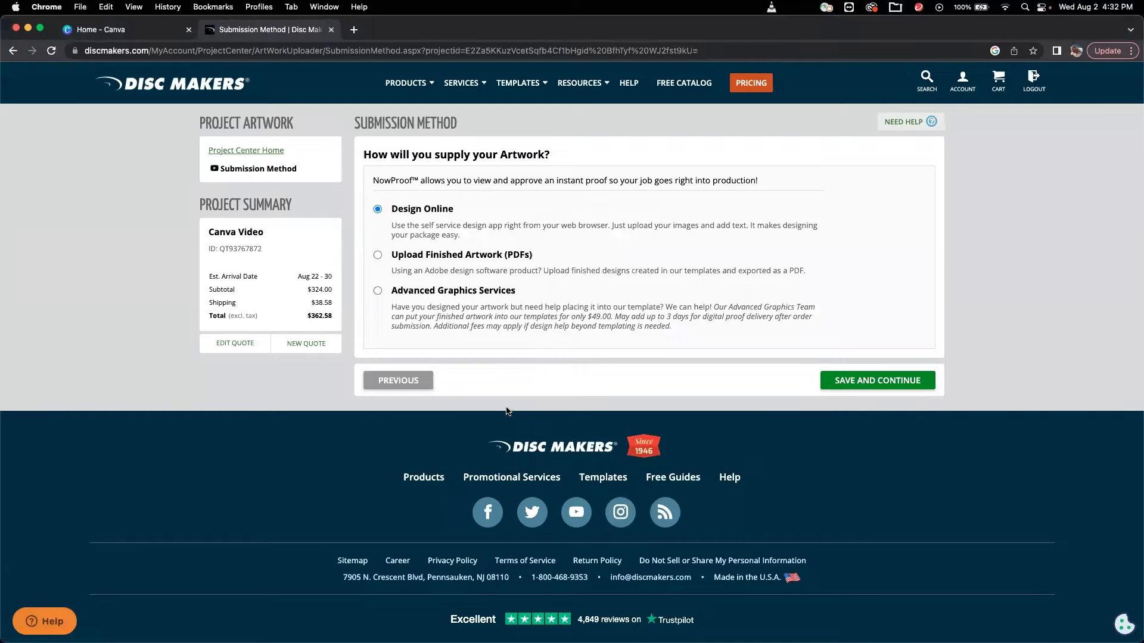
pyautogui.click(378, 255)
pyautogui.click(856, 381)
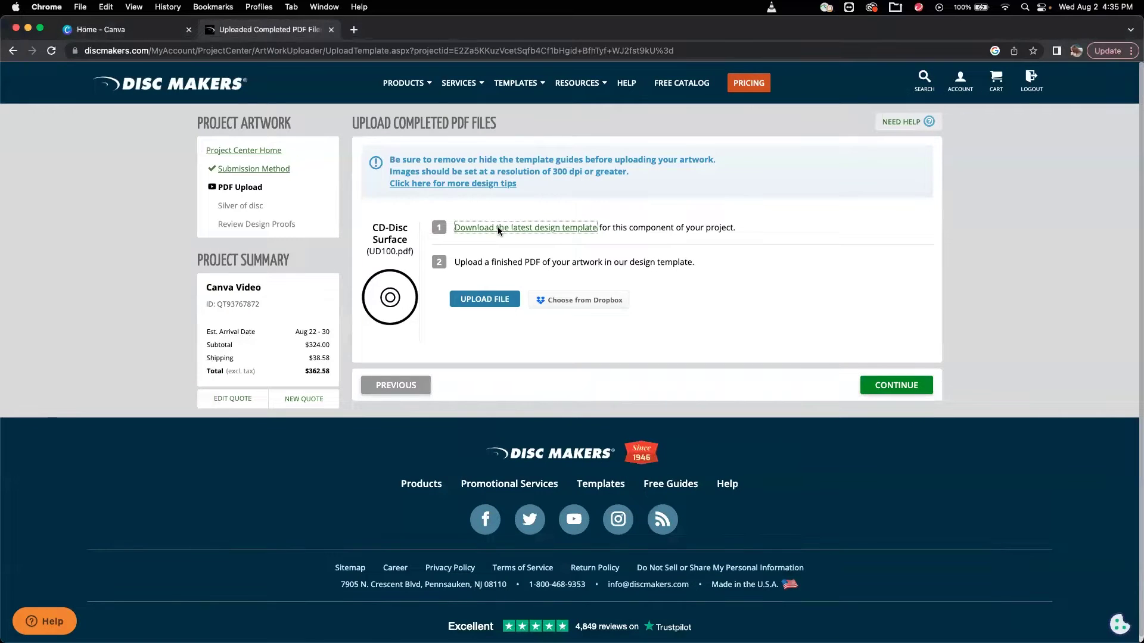
# Download the latest UD100 disc design template and reveal the zip in its folder.
pyautogui.click(498, 230)
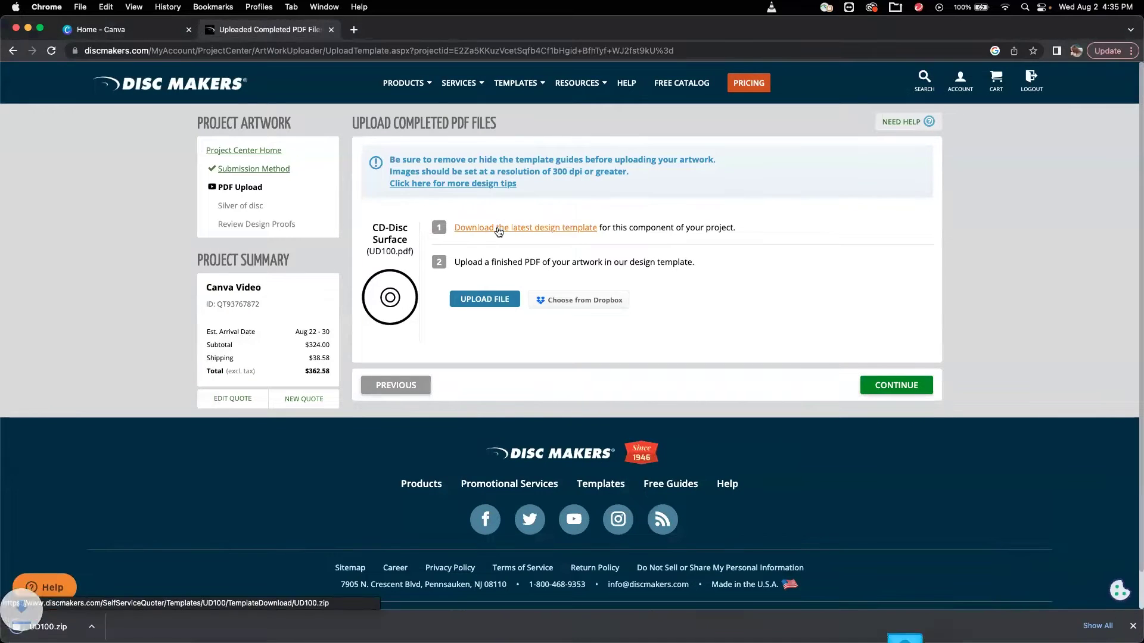
pyautogui.click(126, 626)
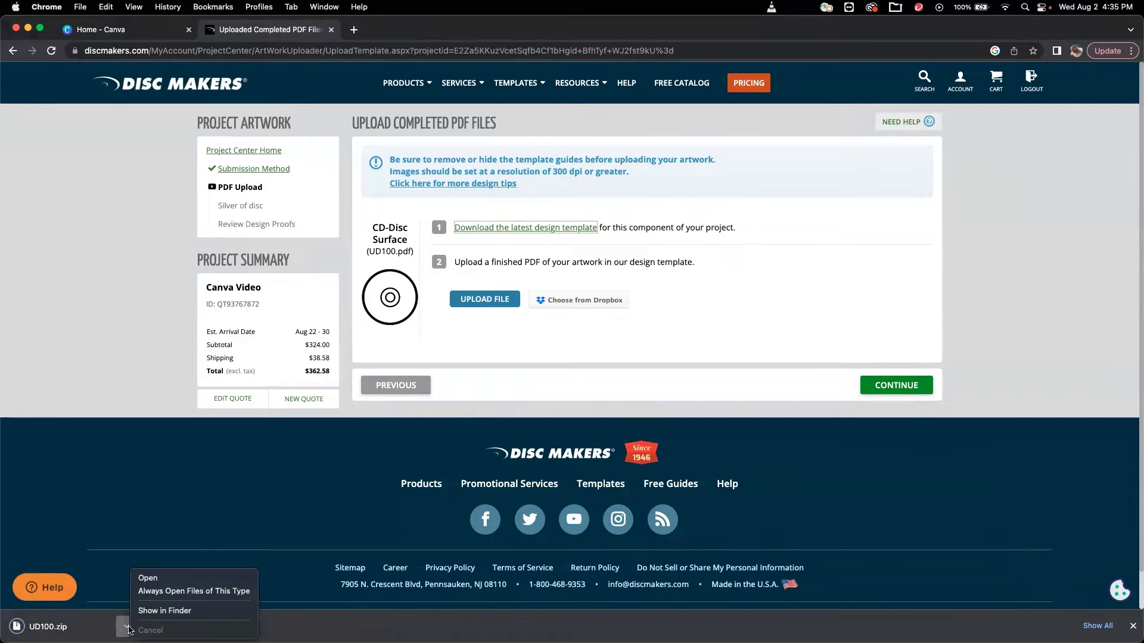
pyautogui.click(177, 611)
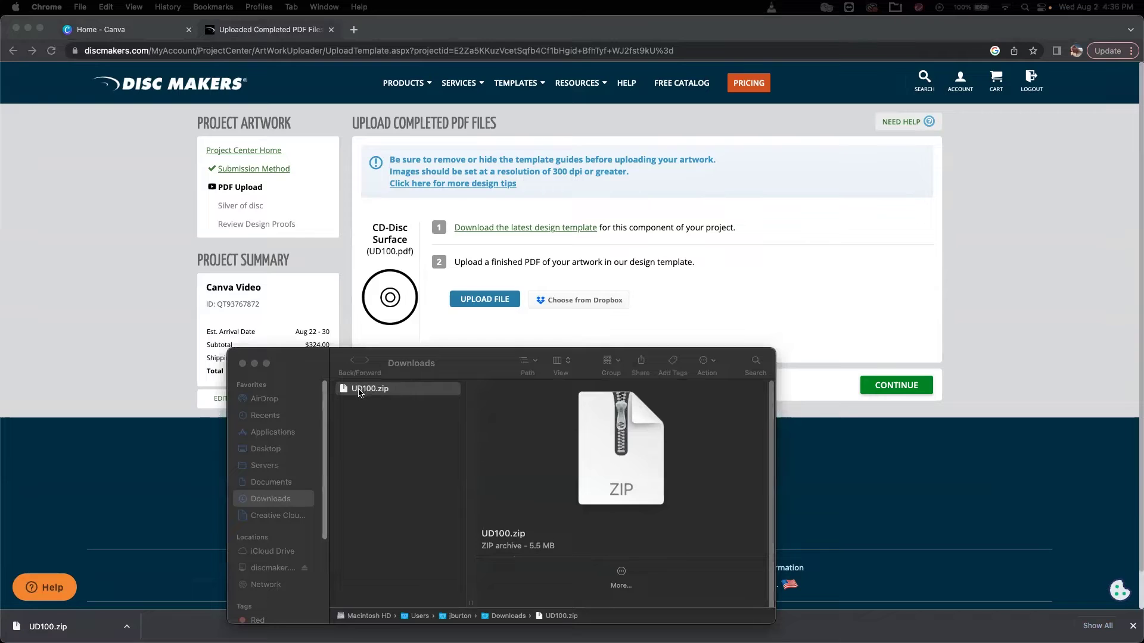
# Unzip UD100.zip in Downloads and select UD100.pdf inside the UD100 folder.
pyautogui.click(360, 392)
pyautogui.doubleClick(357, 392)
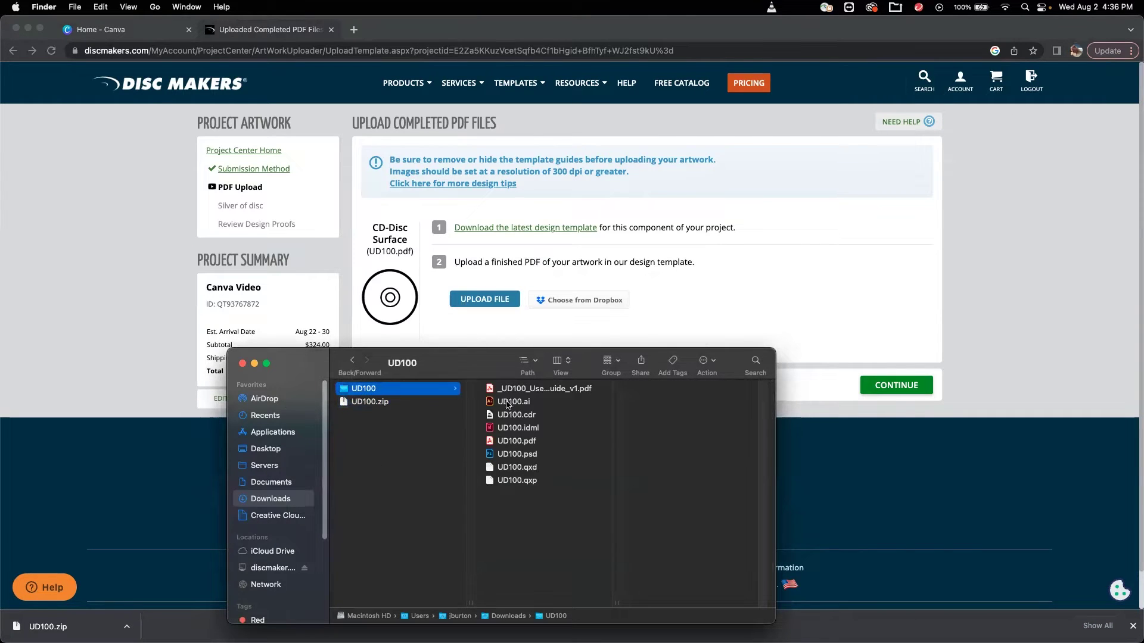
pyautogui.click(517, 443)
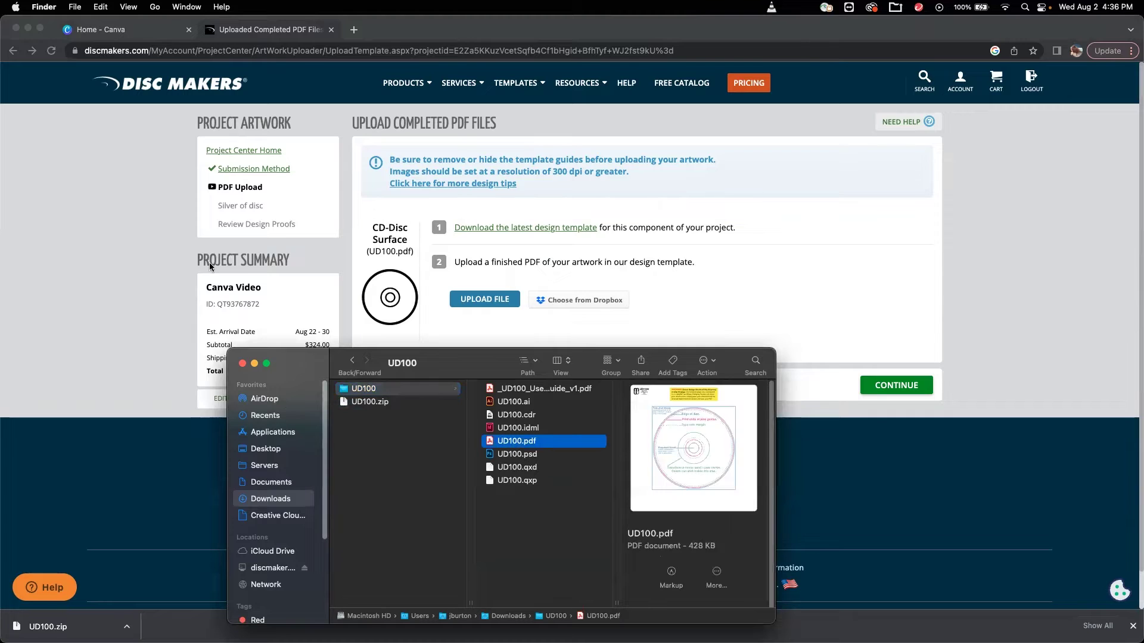
pyautogui.click(122, 229)
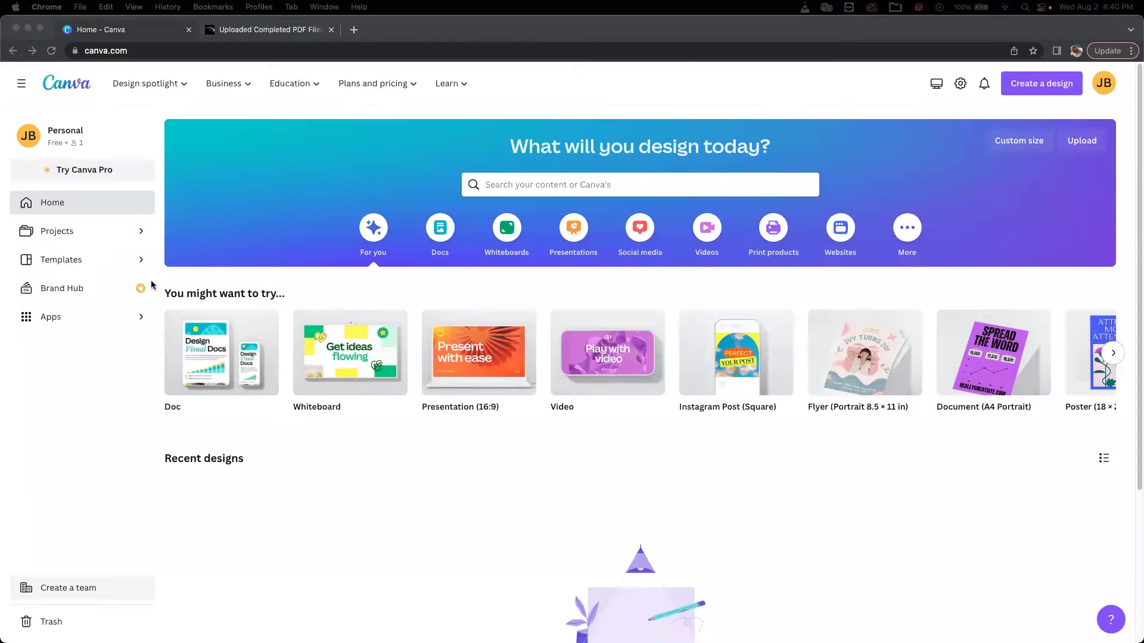
# Upload Downloads/UD100/UD100.pdf into Canva Projects and open it in the editor.
pyautogui.click(82, 235)
pyautogui.click(74, 234)
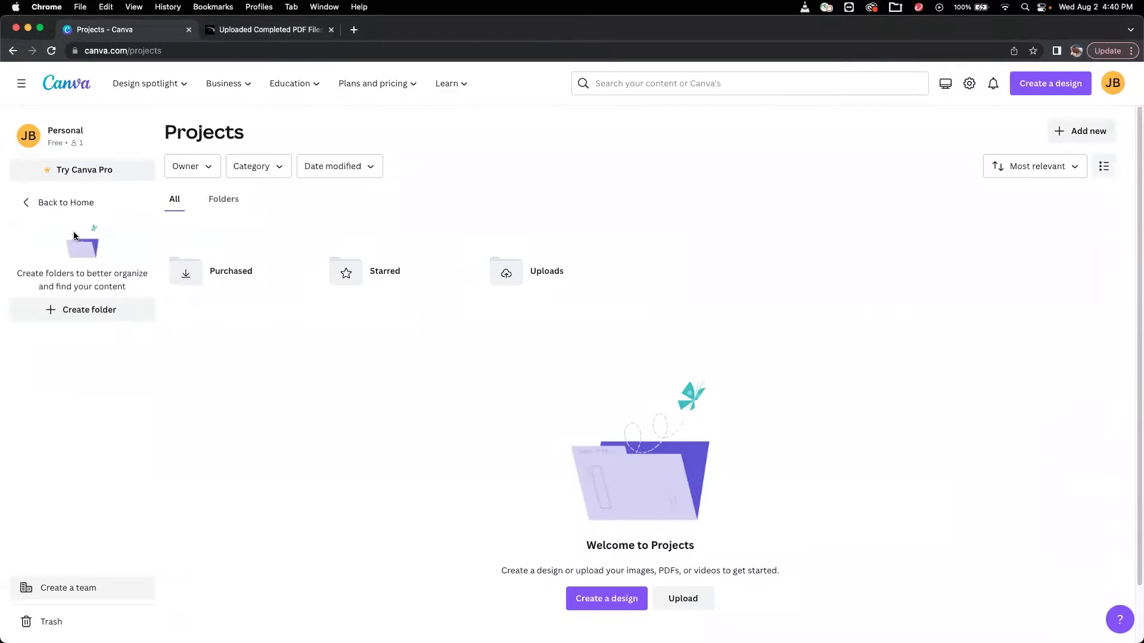
pyautogui.click(1094, 132)
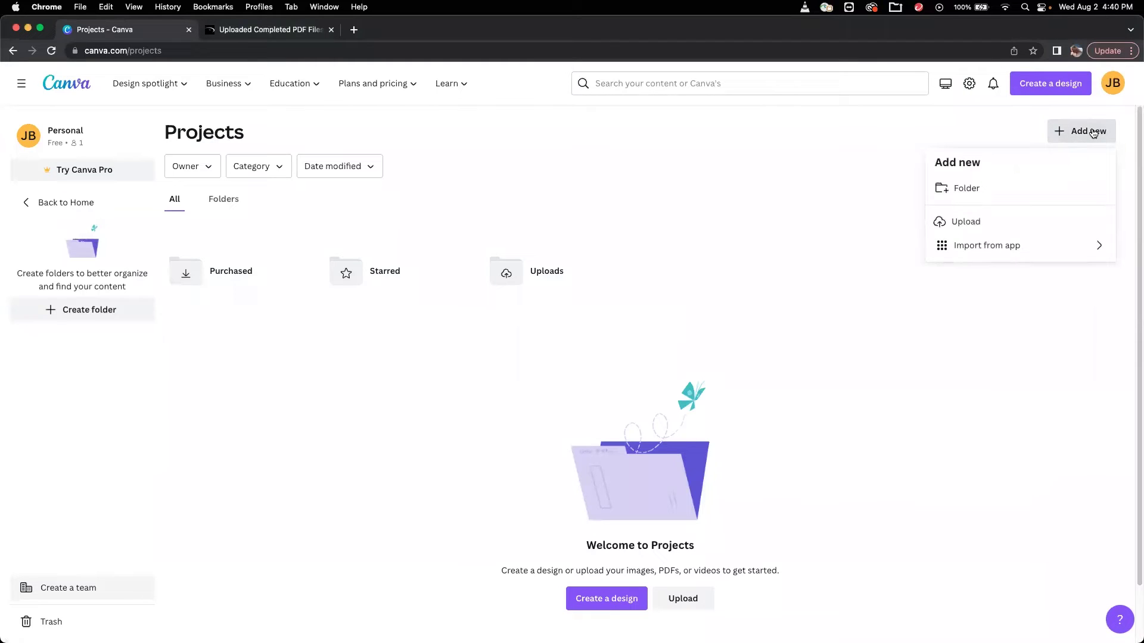
pyautogui.click(966, 223)
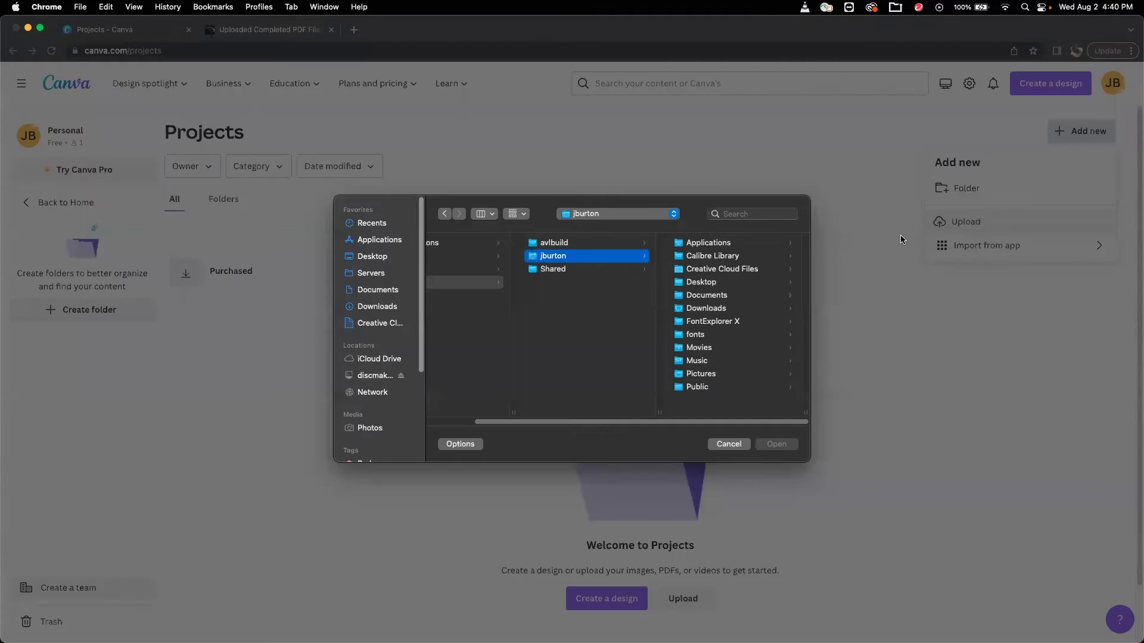
pyautogui.click(705, 309)
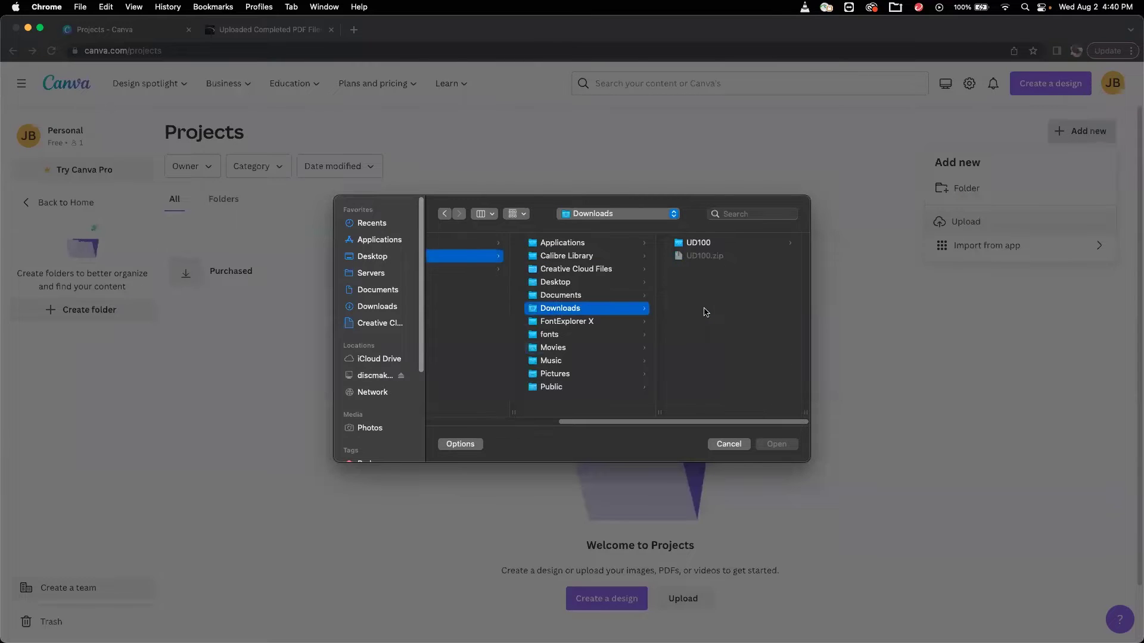
pyautogui.click(706, 244)
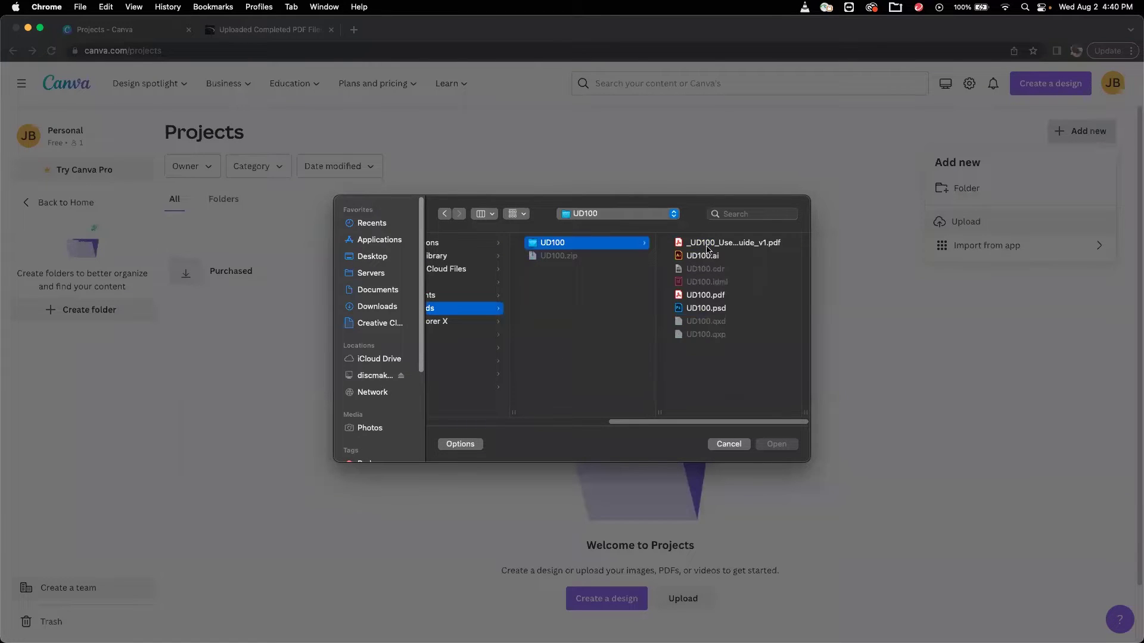
pyautogui.click(703, 296)
pyautogui.click(777, 444)
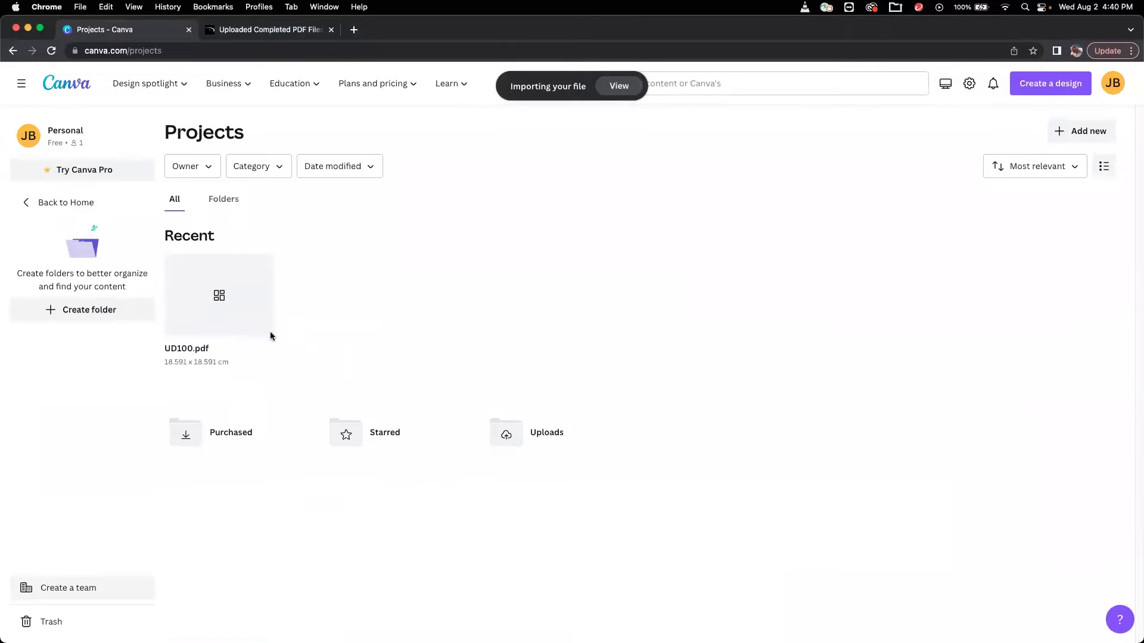
pyautogui.click(225, 308)
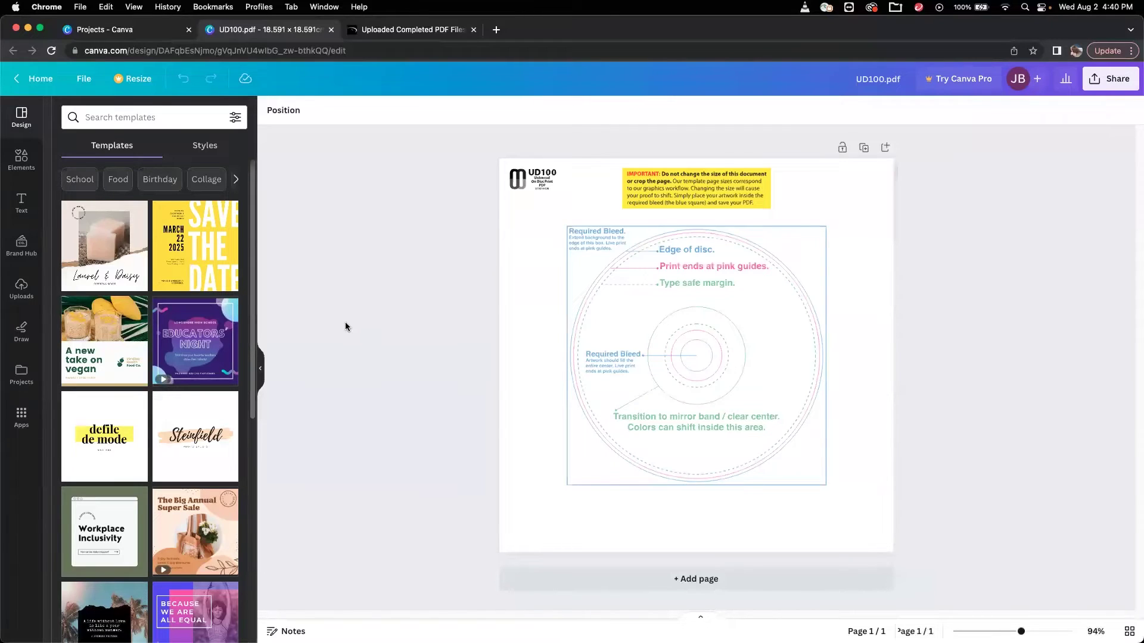
# Lock the top UD100 template guide layer in the Layers list.
pyautogui.click(283, 110)
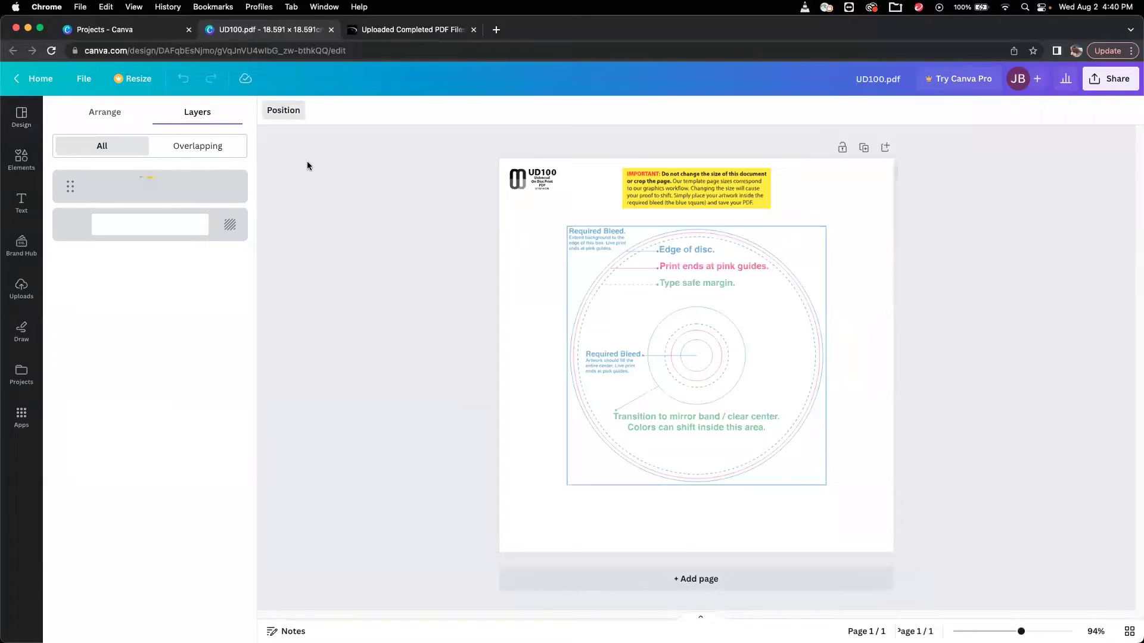
pyautogui.moveTo(180, 190)
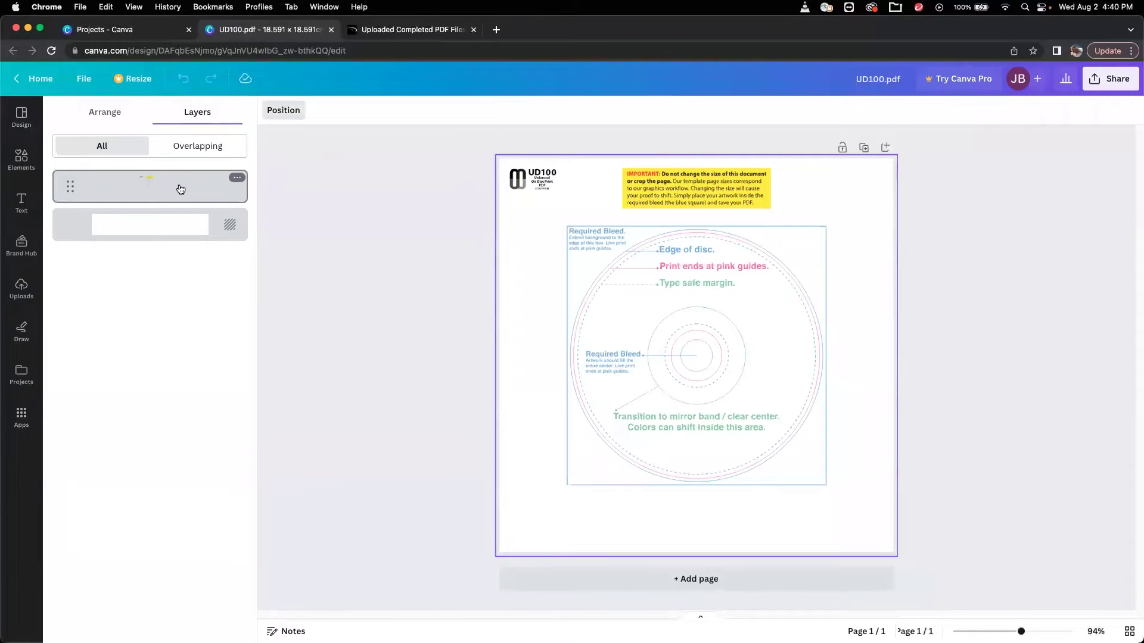
pyautogui.click(181, 189)
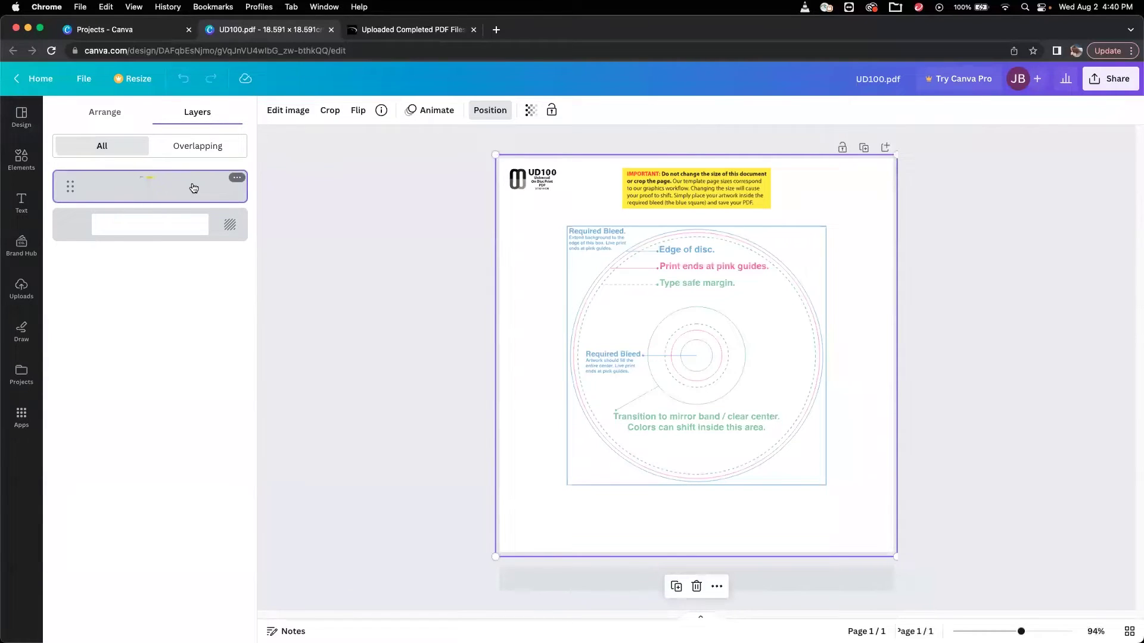
pyautogui.click(236, 179)
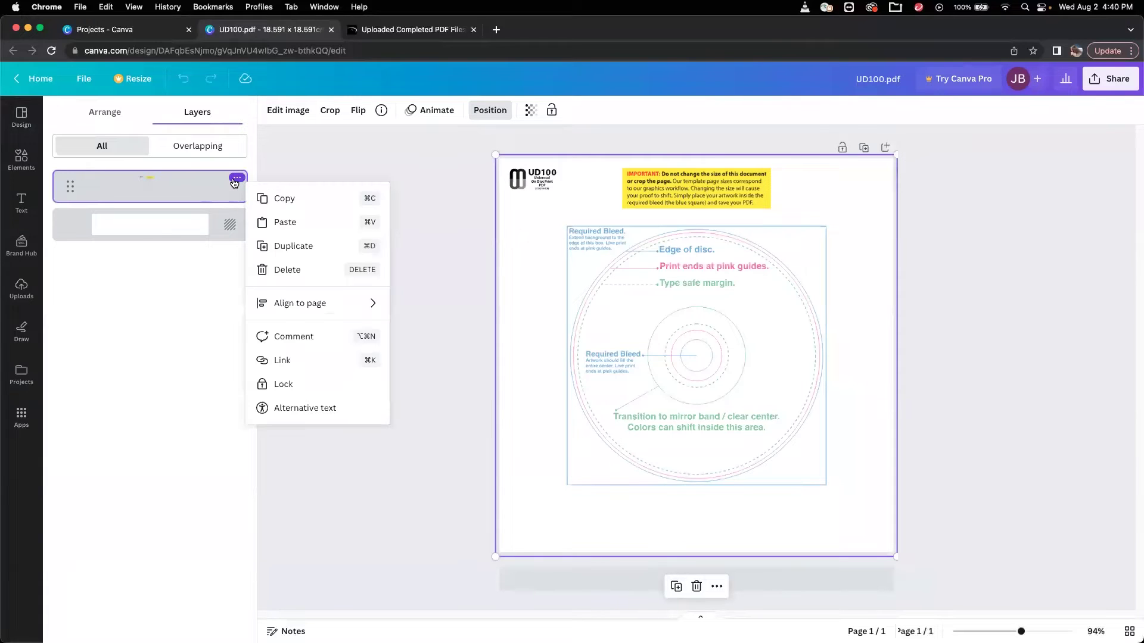
pyautogui.click(285, 385)
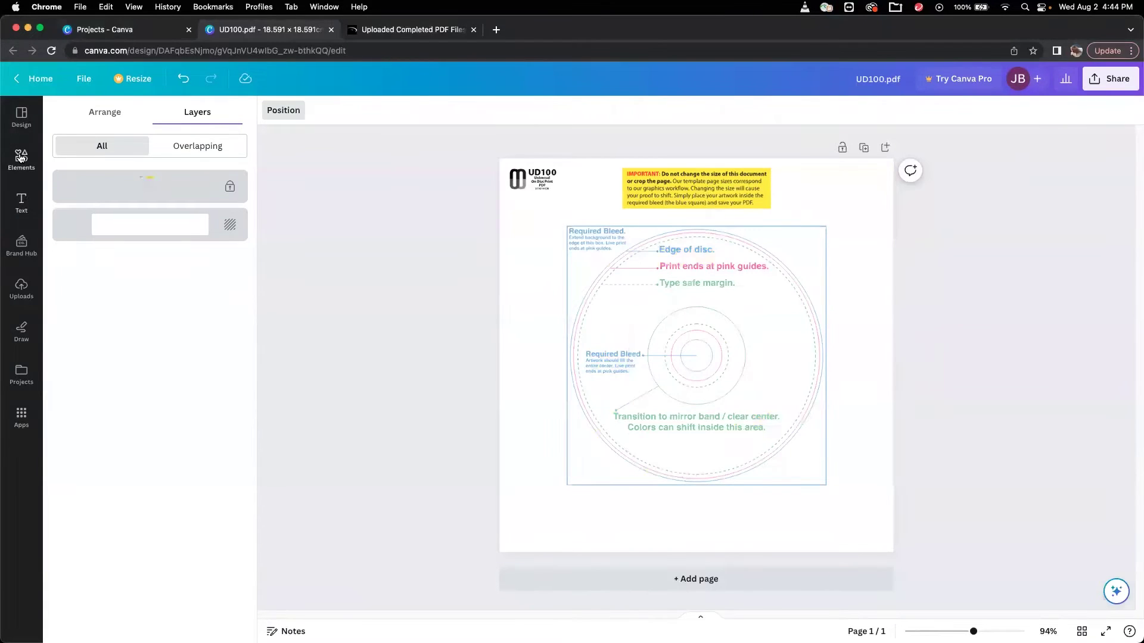
# Add a yellow circle over the disc centre, try sending it backward, then undo that.
pyautogui.click(22, 159)
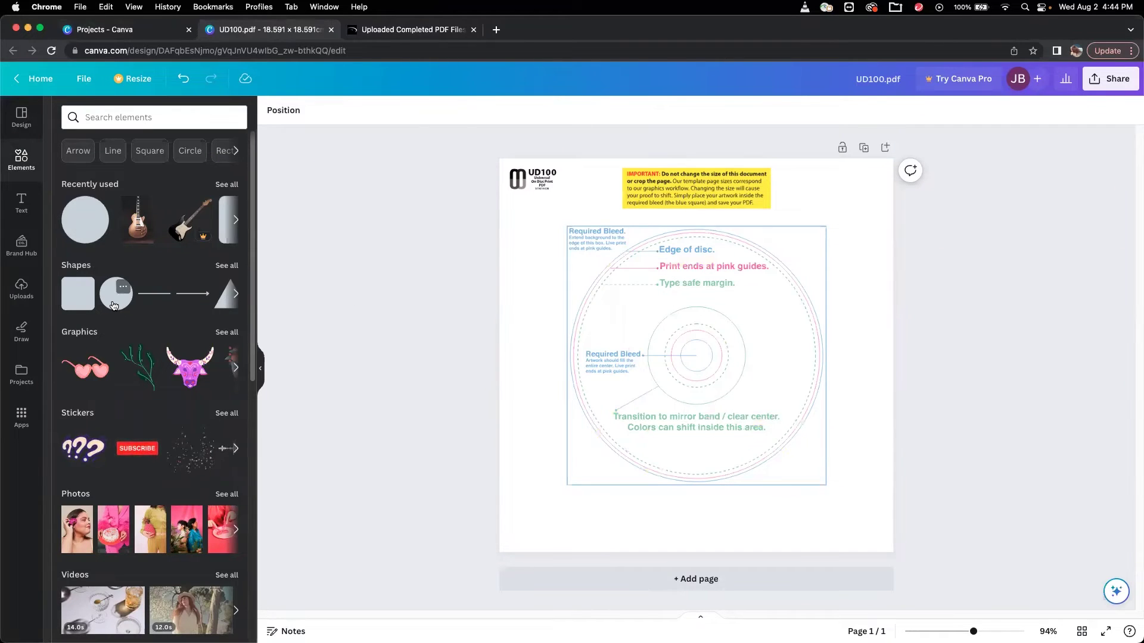
pyautogui.moveTo(112, 303); pyautogui.dragTo(655, 313)
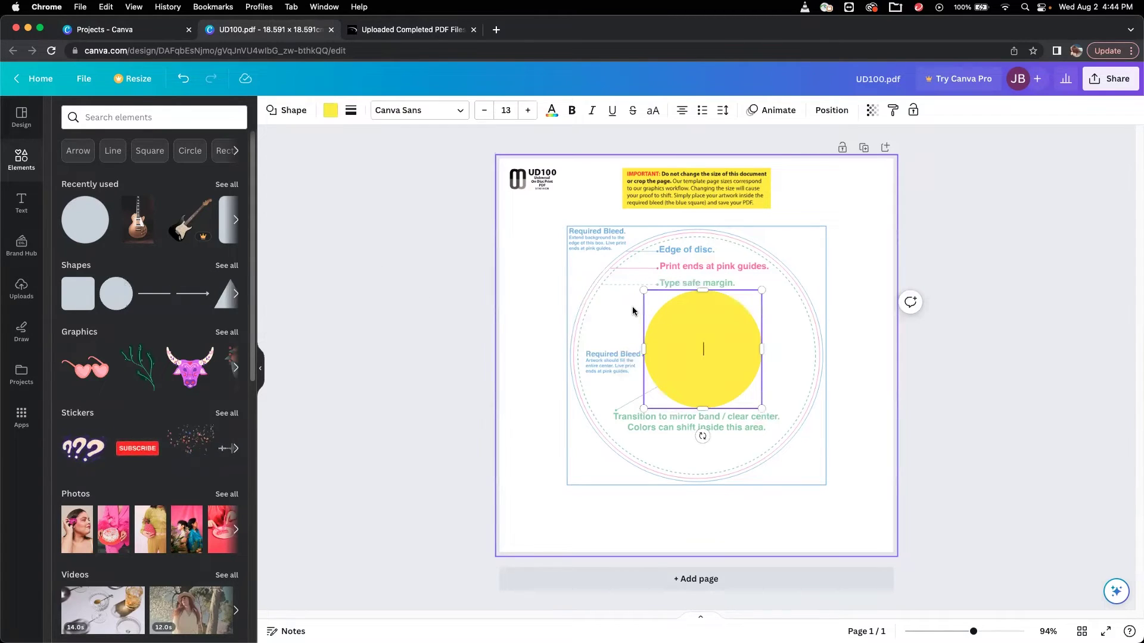
pyautogui.click(834, 110)
pyautogui.rightClick(709, 324)
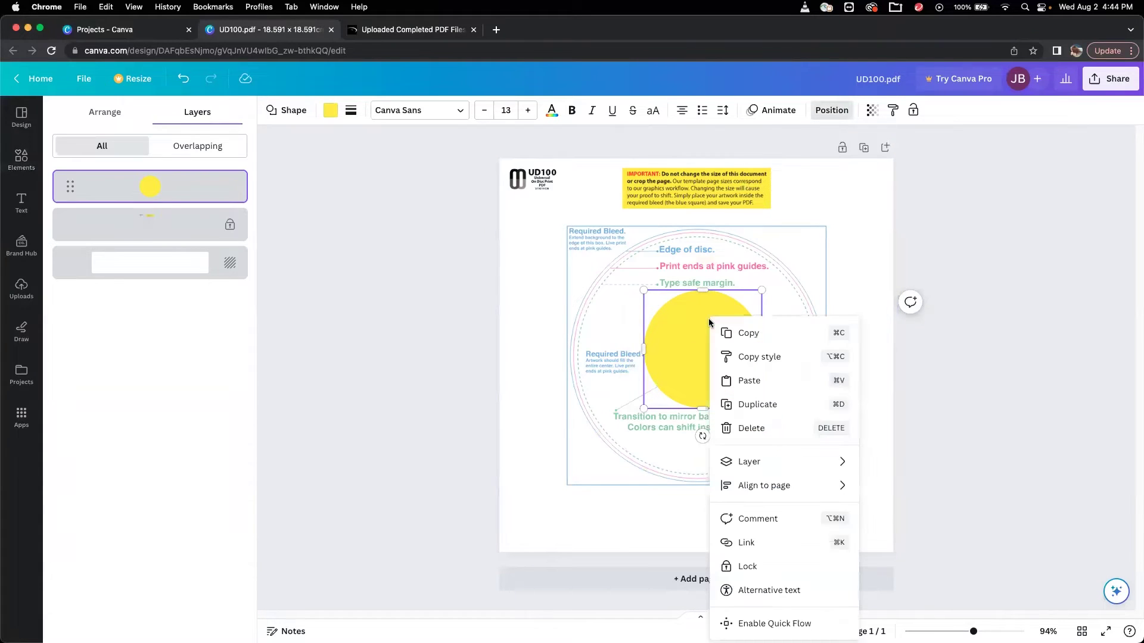
pyautogui.moveTo(825, 467)
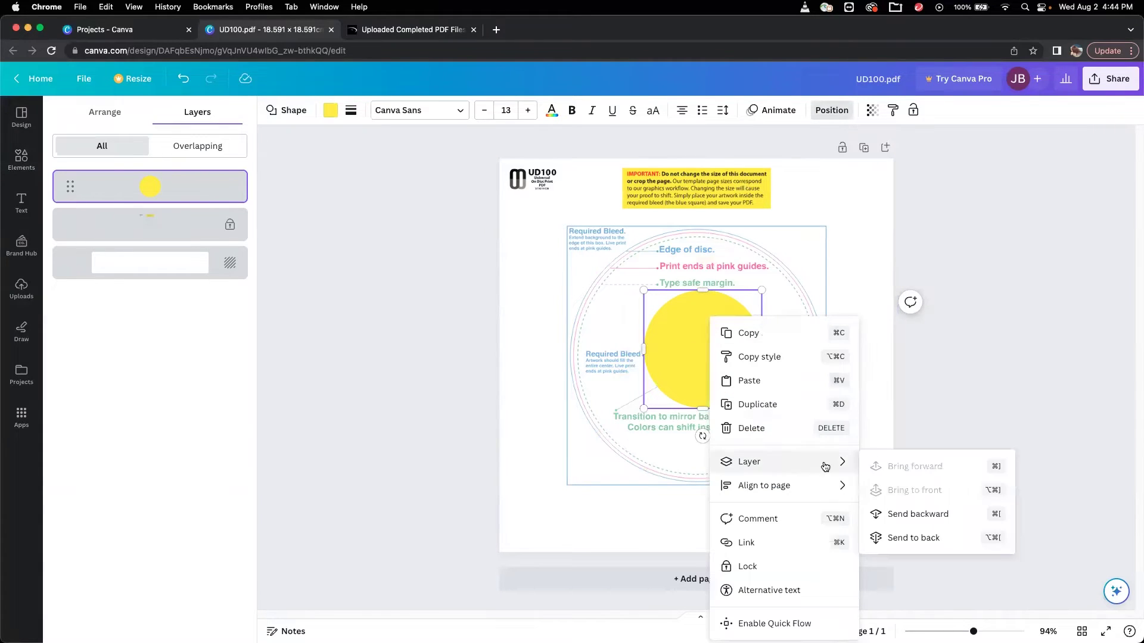
pyautogui.click(930, 538)
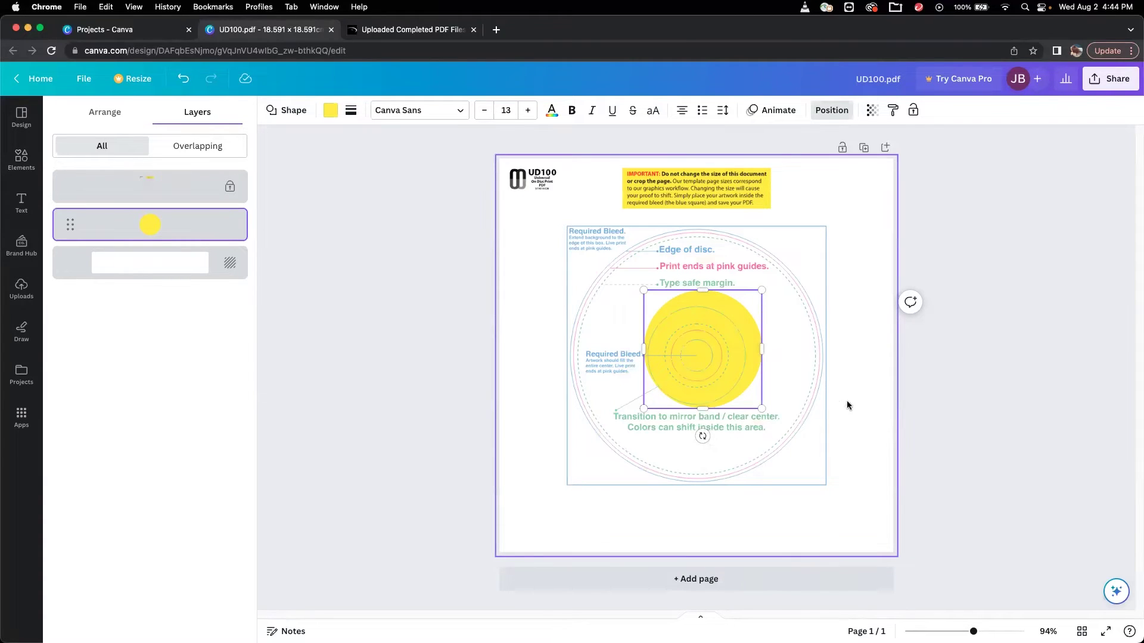
pyautogui.press('super+z')
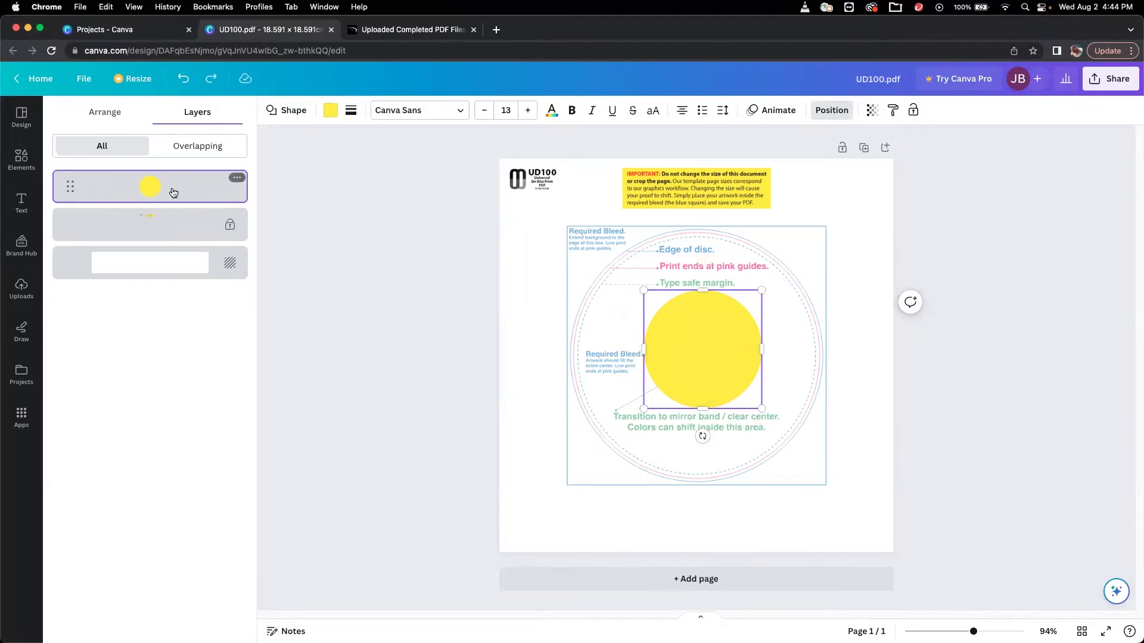
# Move the circle under the guide layer, stretch it to the bleed square, and colour it teal.
pyautogui.moveTo(112, 187); pyautogui.dragTo(106, 229)
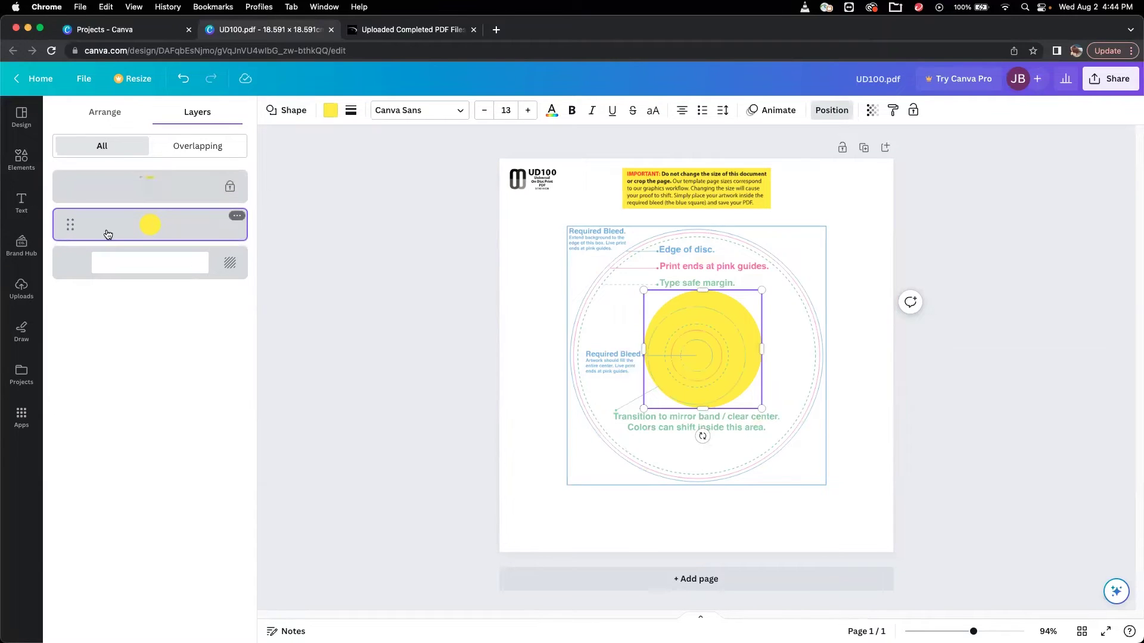
pyautogui.moveTo(643, 408); pyautogui.dragTo(567, 485)
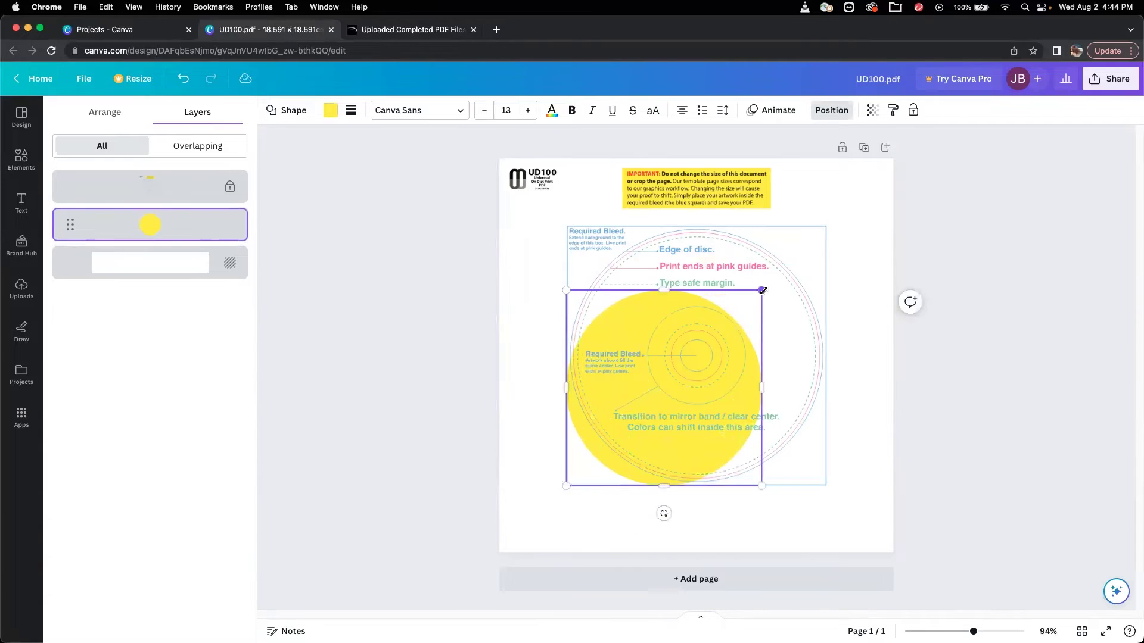
pyautogui.moveTo(762, 290); pyautogui.dragTo(822, 238)
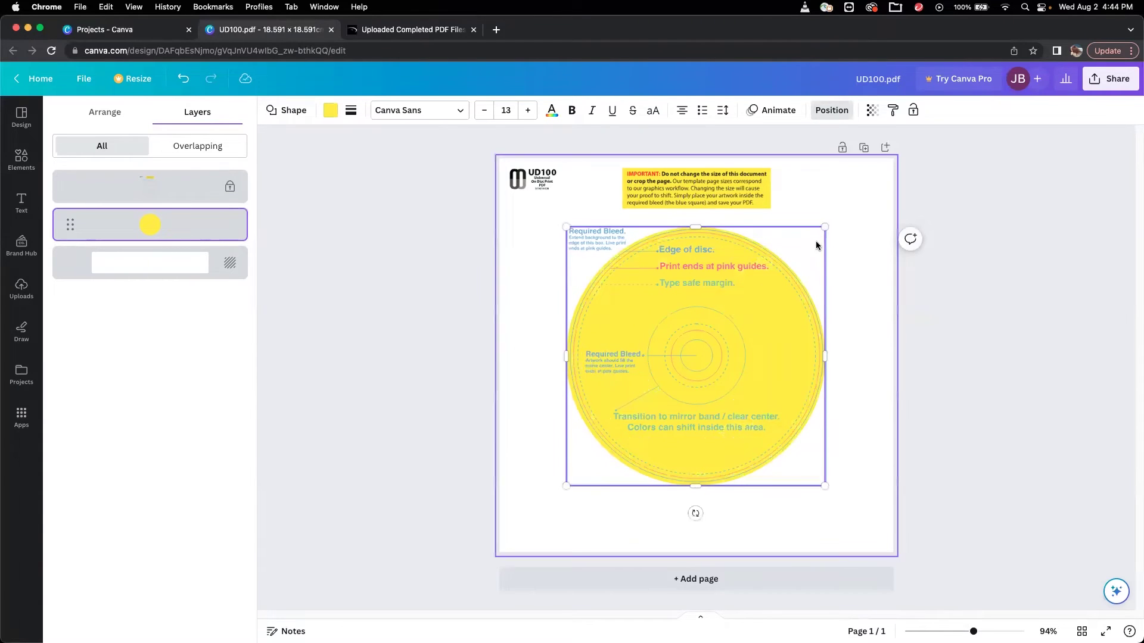
pyautogui.click(330, 110)
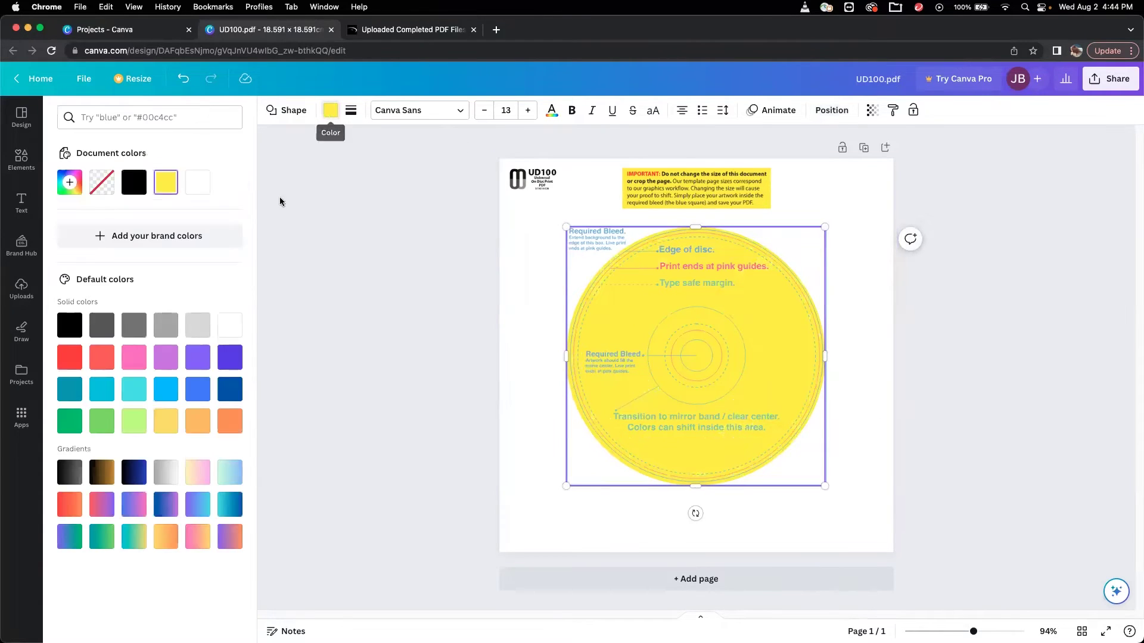
pyautogui.click(70, 389)
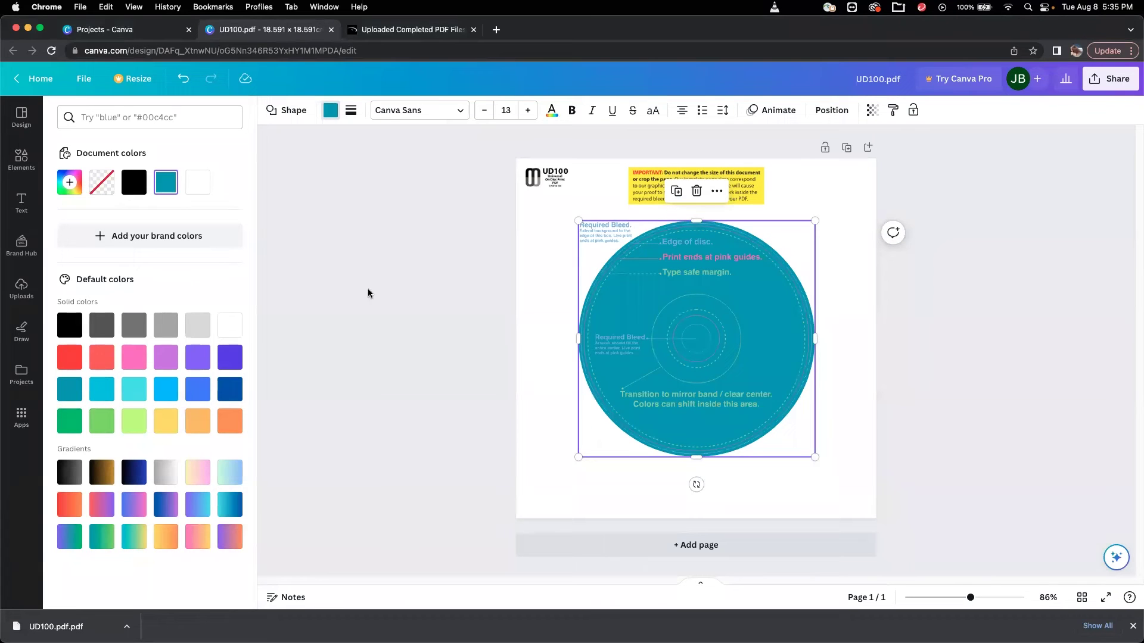
pyautogui.click(21, 160)
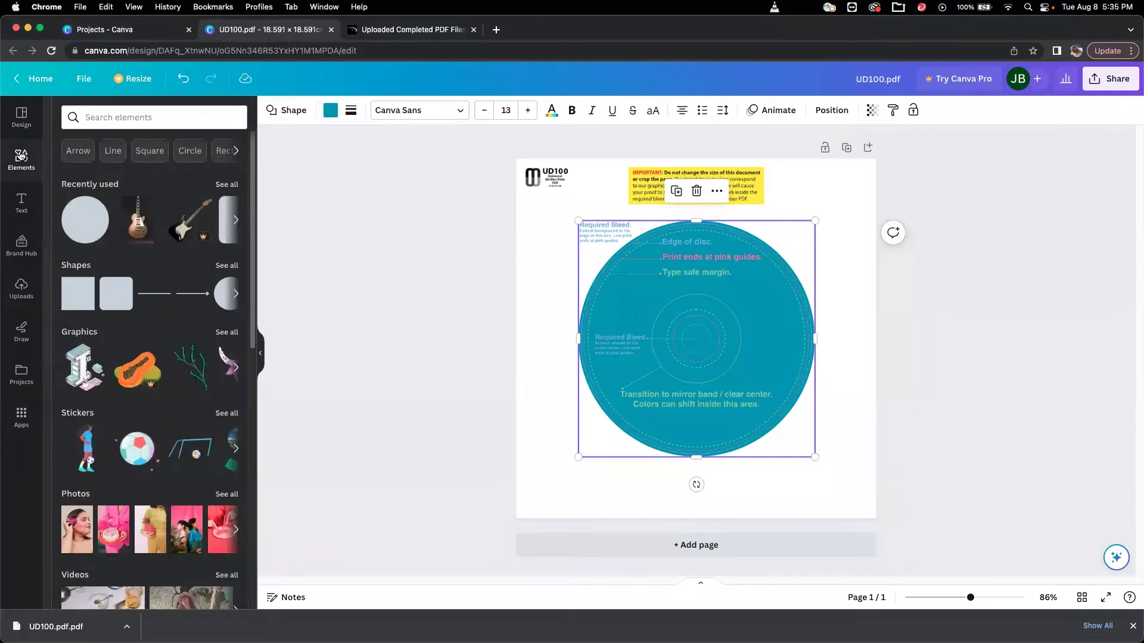
pyautogui.scroll(-4, 185, 385)
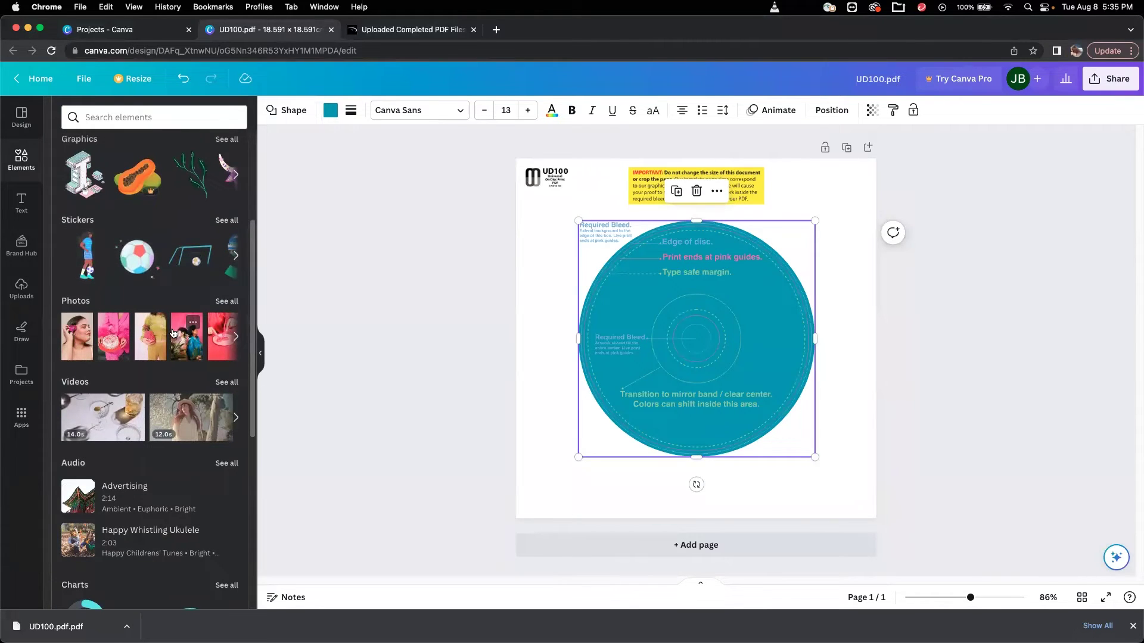
# Upload Herb.png from the Downloads folder into Canva's Uploads.
pyautogui.click(24, 290)
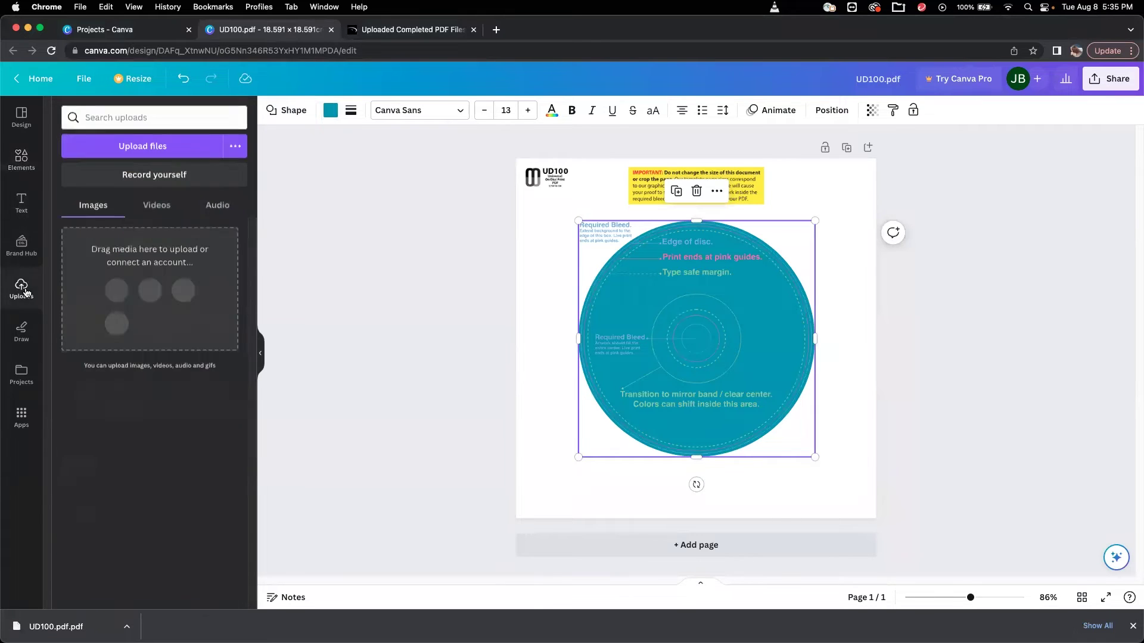
pyautogui.click(172, 154)
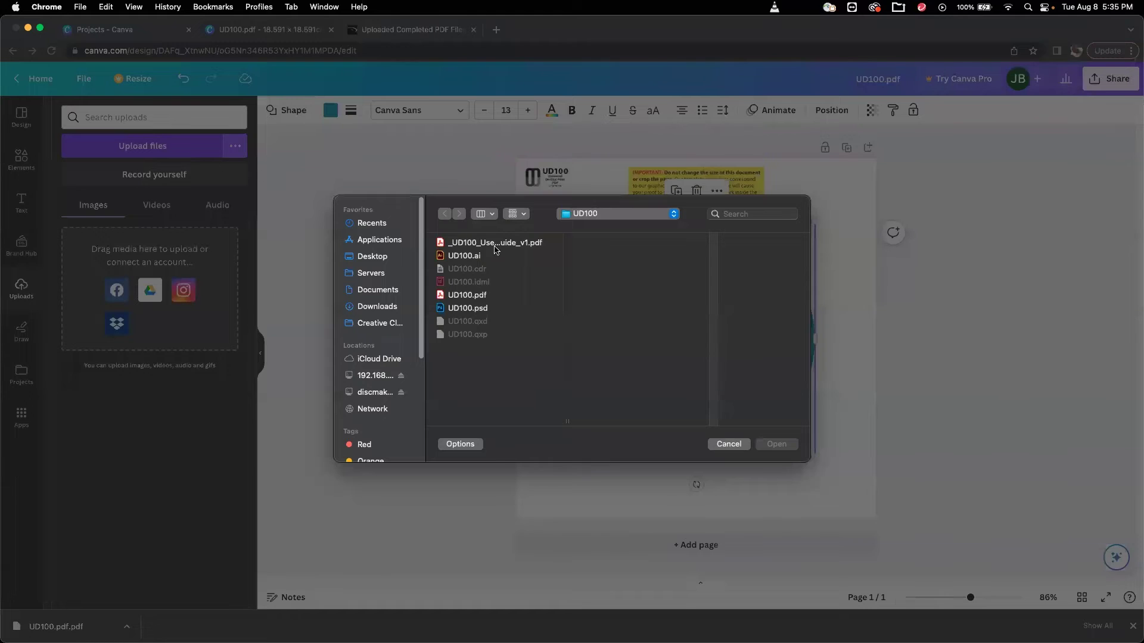
pyautogui.click(613, 222)
pyautogui.click(605, 229)
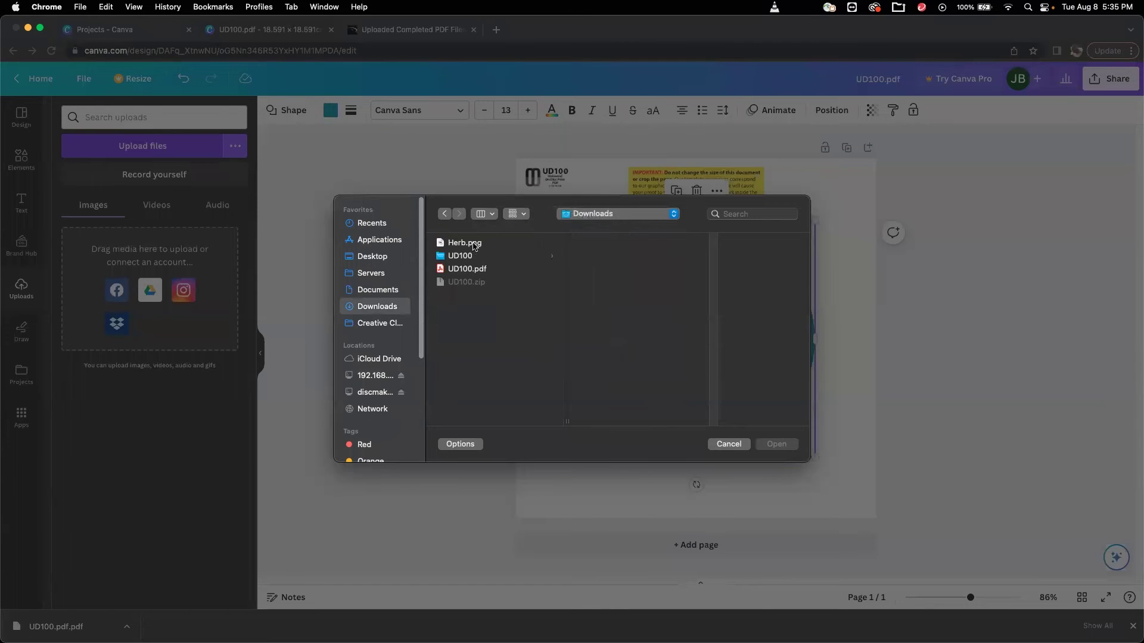
pyautogui.click(786, 445)
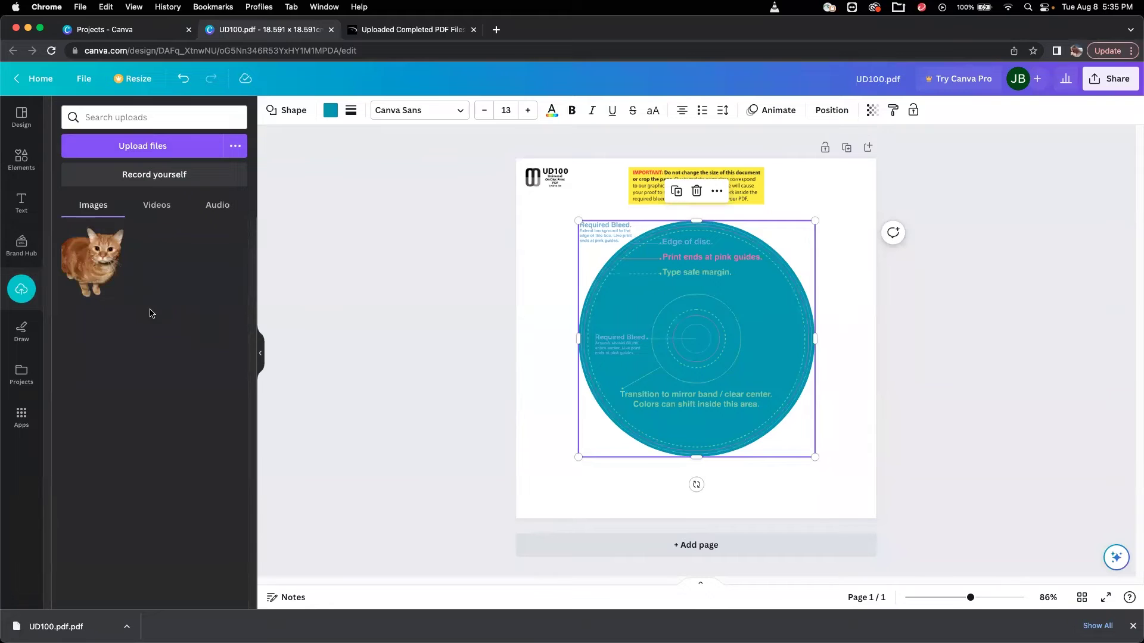
# Place the cat photo on the disc, send it behind the guide text, and shrink it to about 5.2 × 5.8.
pyautogui.moveTo(96, 274); pyautogui.dragTo(608, 290)
pyautogui.moveTo(815, 491); pyautogui.dragTo(735, 402)
pyautogui.rightClick(660, 296)
pyautogui.moveTo(757, 406)
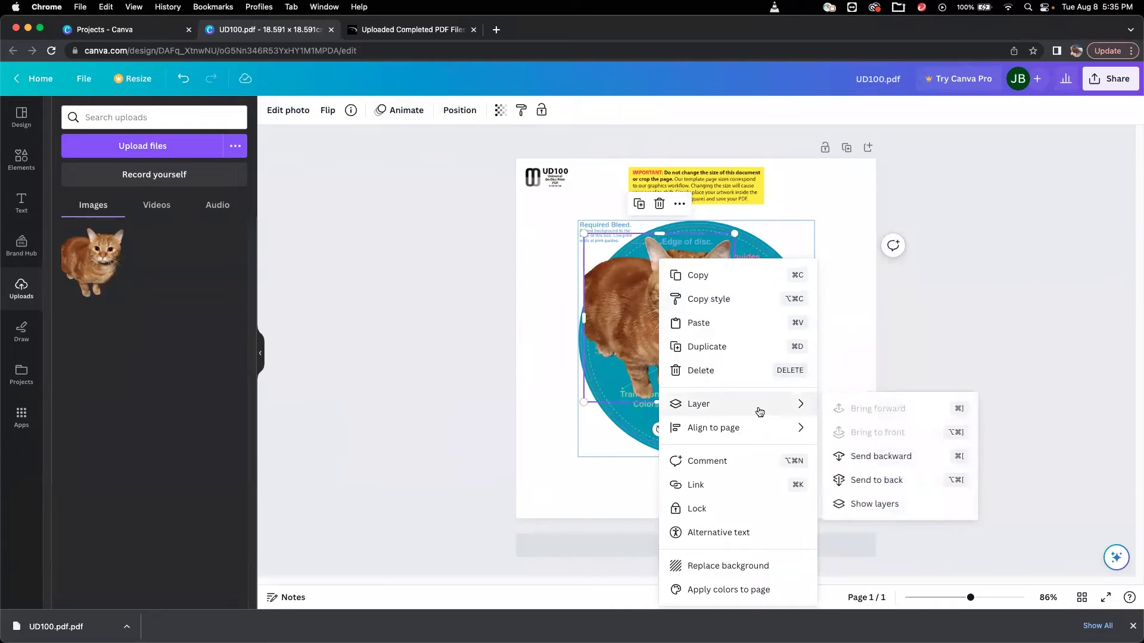
pyautogui.click(871, 456)
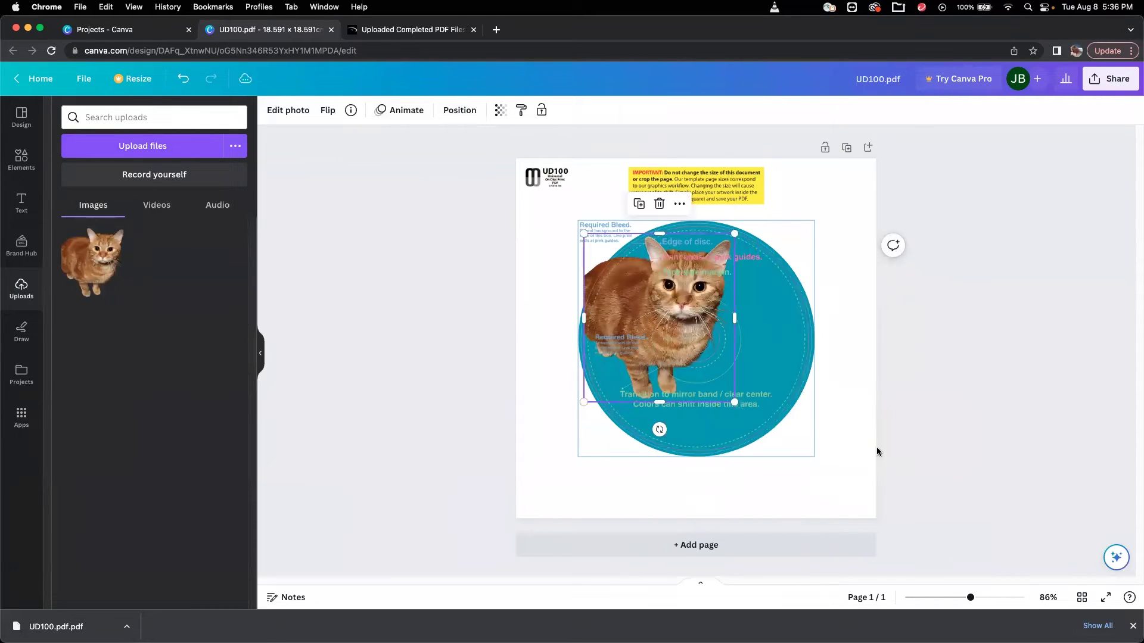
pyautogui.moveTo(730, 410); pyautogui.dragTo(642, 319)
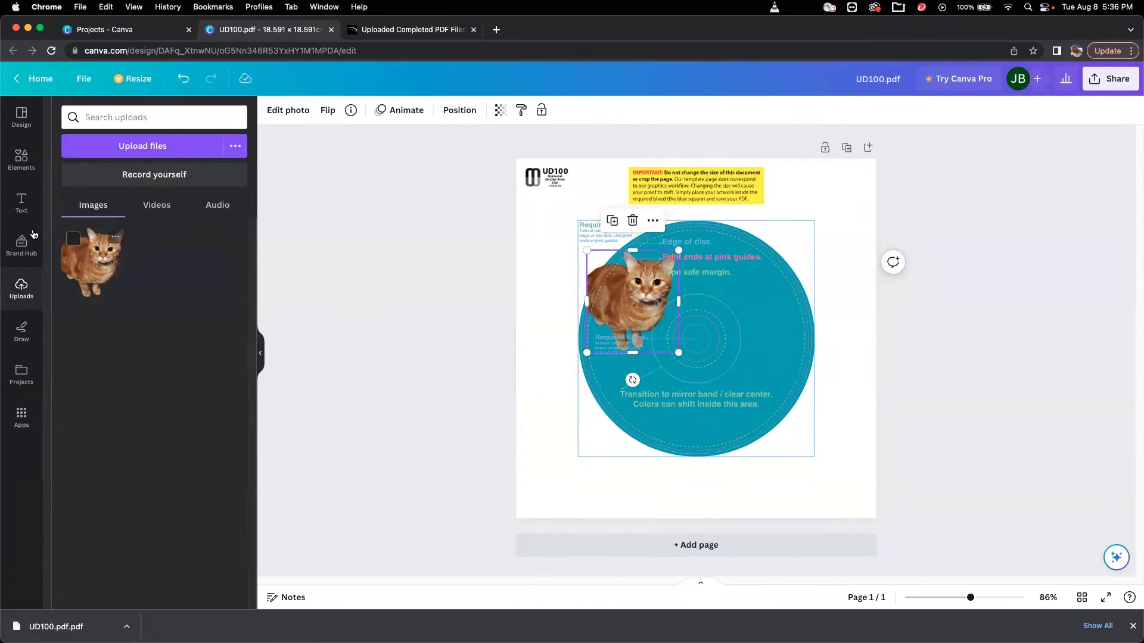
# Add a 'MY CD' text box to the disc in the Anton font.
pyautogui.click(22, 202)
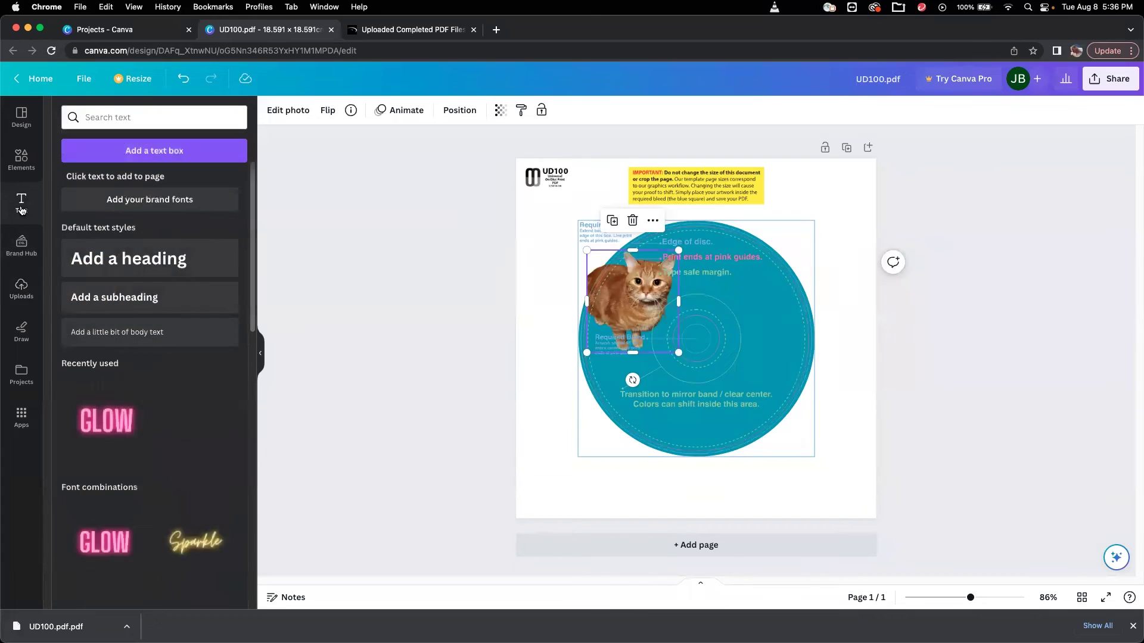
pyautogui.click(149, 151)
pyautogui.write('MY CD')
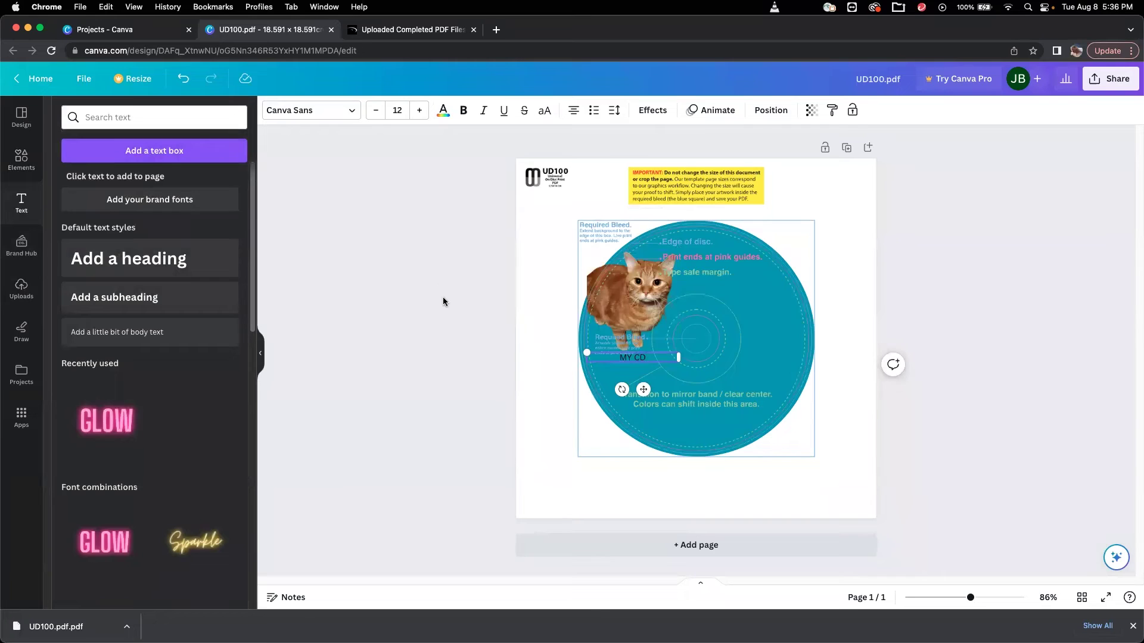
pyautogui.tripleClick(634, 355)
pyautogui.click(310, 110)
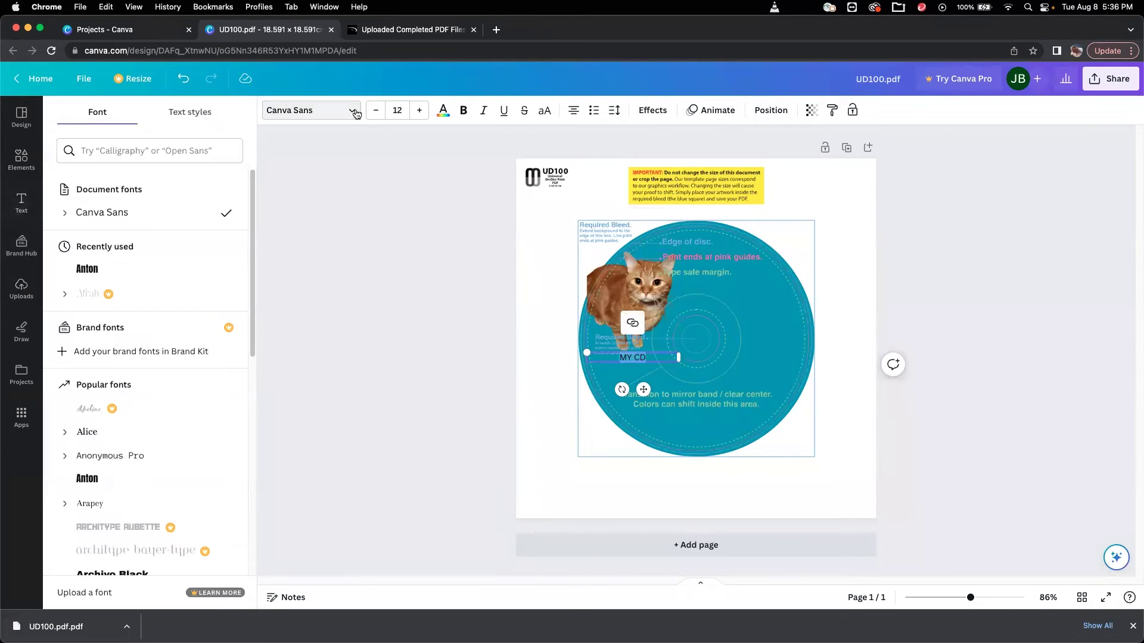
pyautogui.click(116, 274)
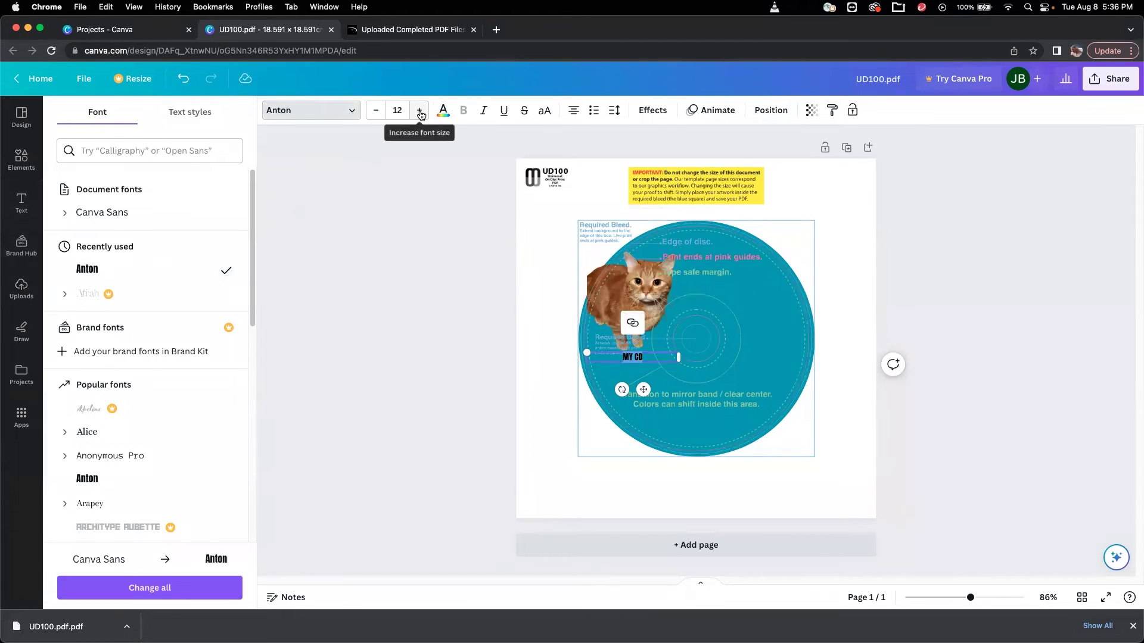
# Set the MY CD font size to 20 and move it to the disc's lower centre.
pyautogui.click(377, 112)
pyautogui.click(377, 113)
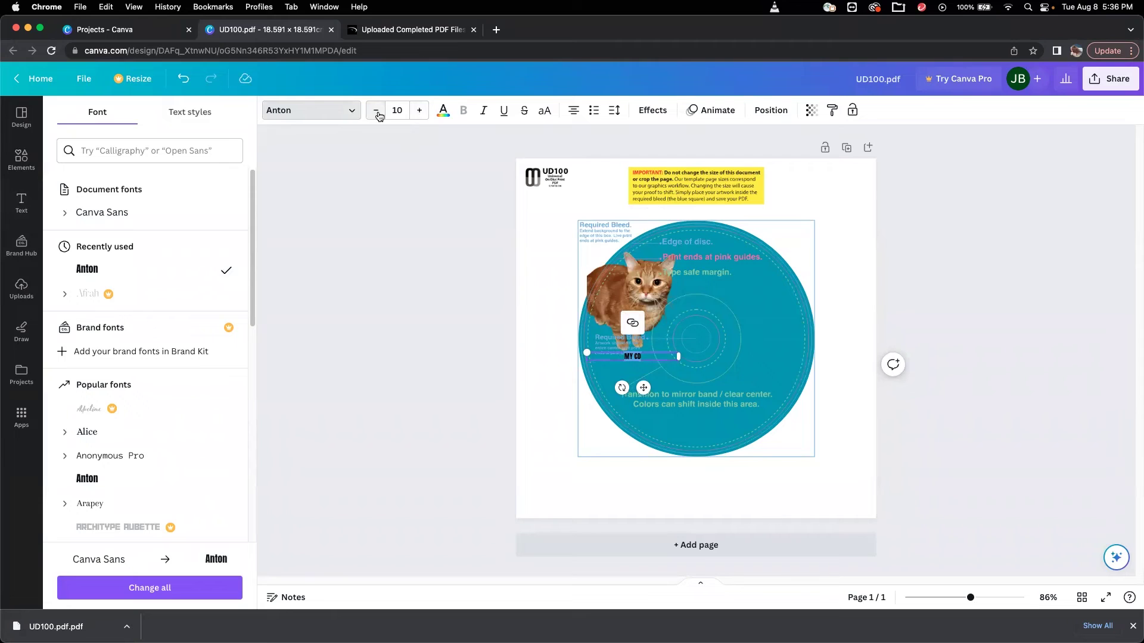
pyautogui.click(418, 113)
pyautogui.click(418, 113)
pyautogui.click(418, 113)
pyautogui.click(418, 113)
pyautogui.click(417, 113)
pyautogui.click(417, 113)
pyautogui.click(417, 114)
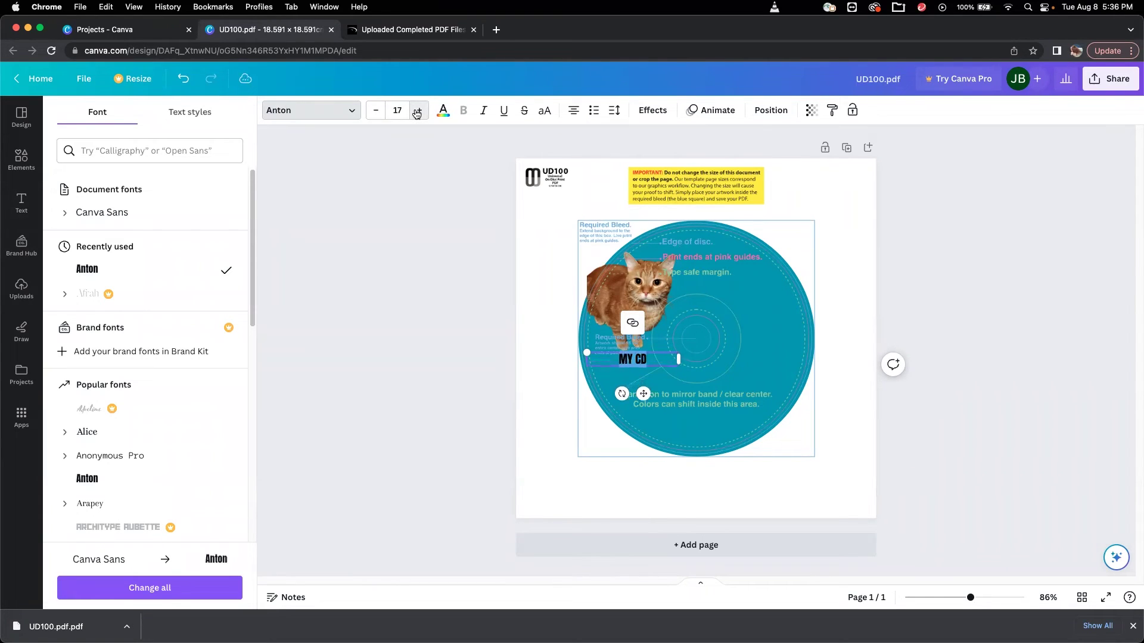
pyautogui.click(417, 113)
pyautogui.click(418, 114)
pyautogui.click(418, 113)
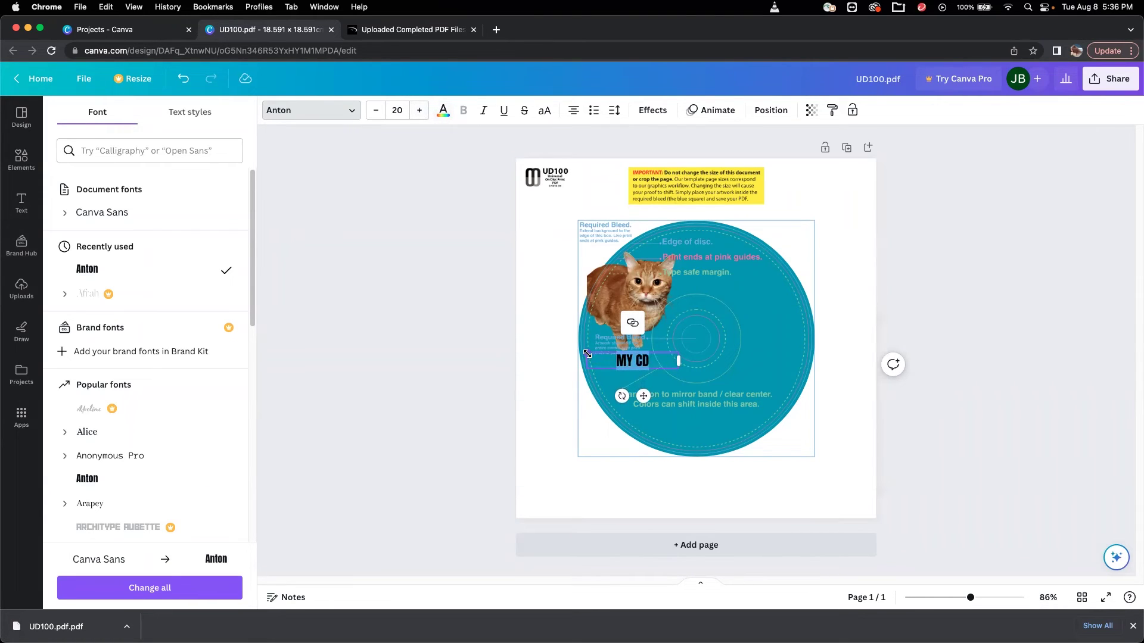
pyautogui.moveTo(605, 349); pyautogui.dragTo(672, 406)
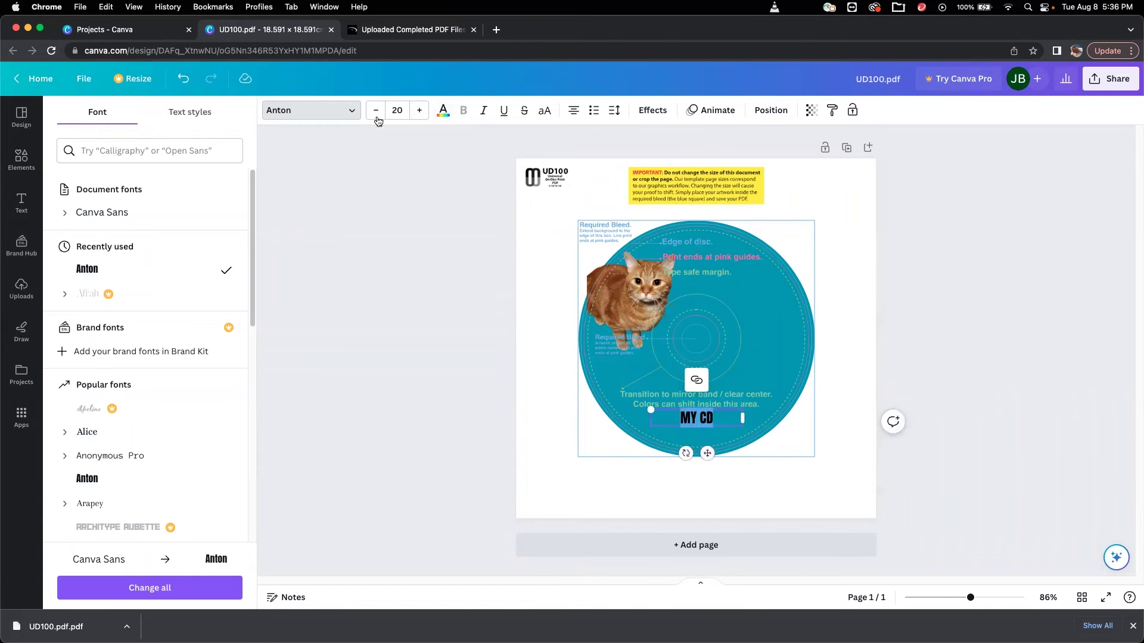
# Color the MY CD title with the yellow Default colors swatch, then deselect it.
pyautogui.click(444, 111)
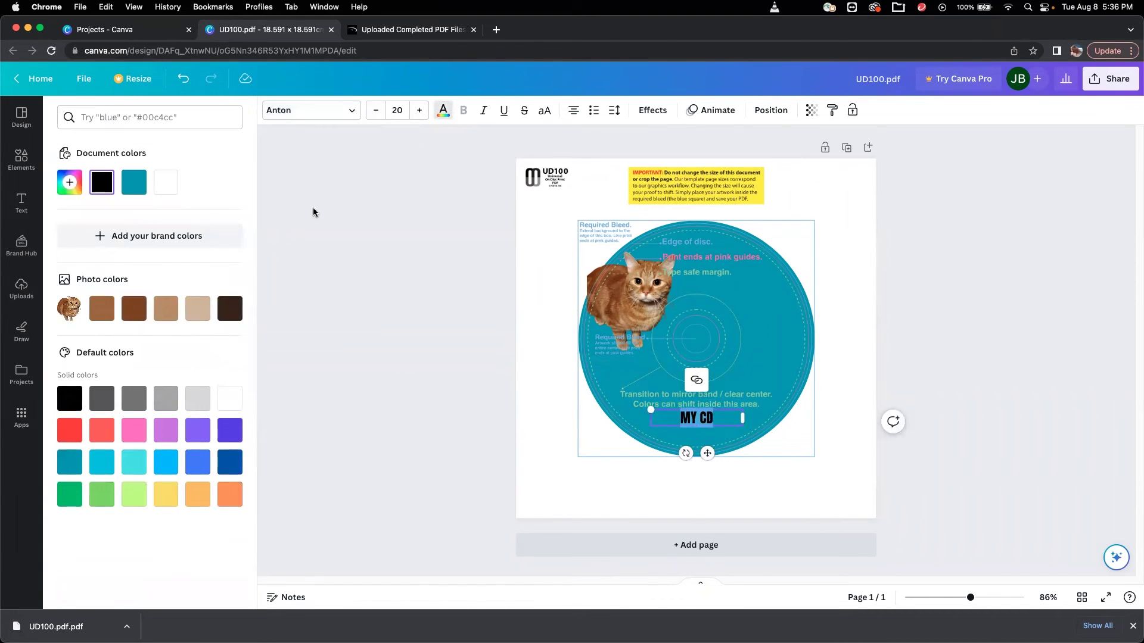
pyautogui.click(166, 494)
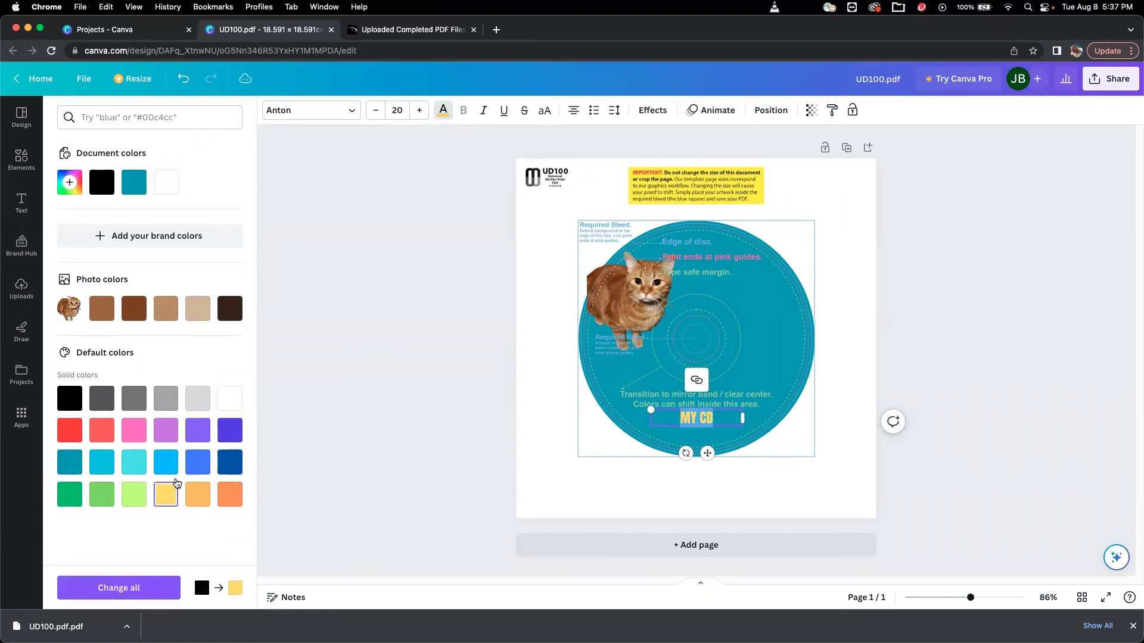
pyautogui.click(495, 286)
pyautogui.click(535, 293)
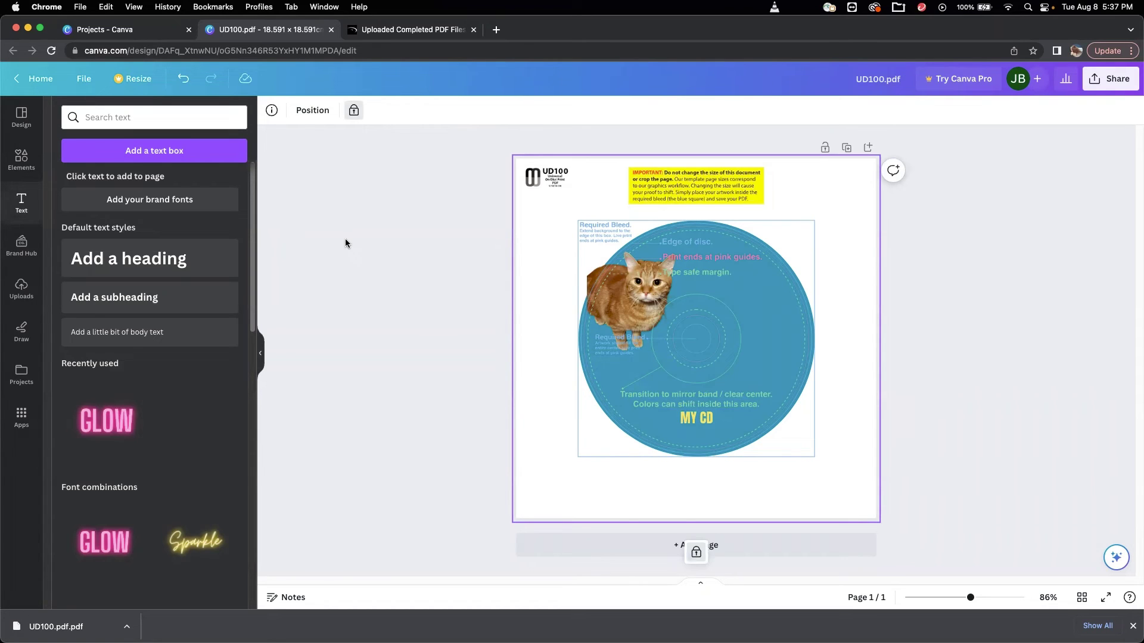
# Unlock the UD100 template guide layer from the Layers list and delete it.
pyautogui.click(312, 110)
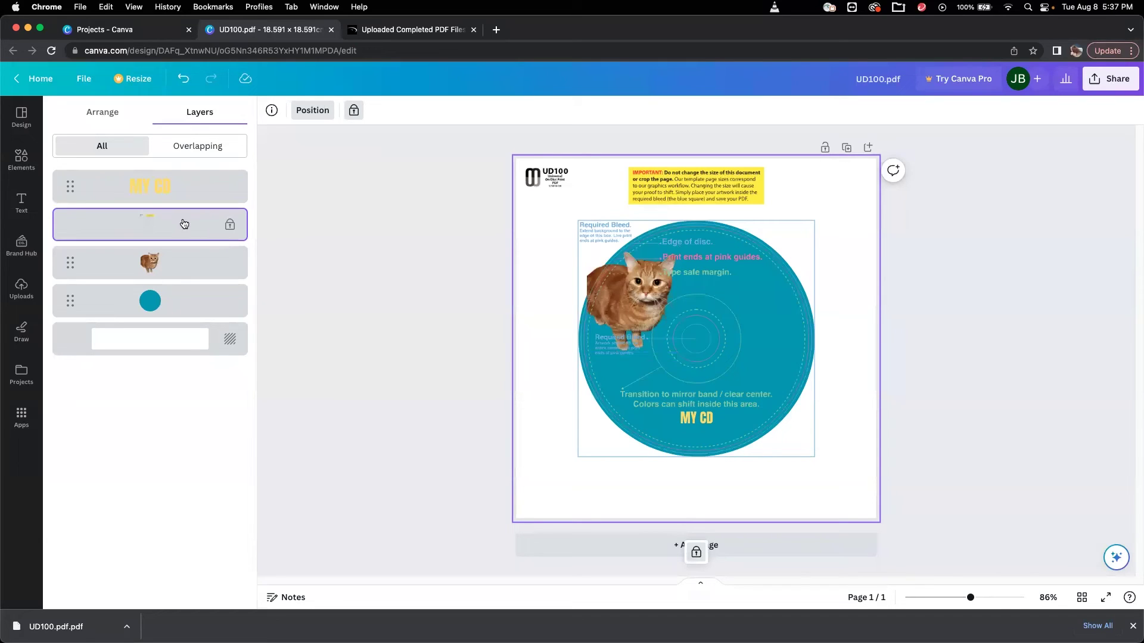
pyautogui.click(697, 555)
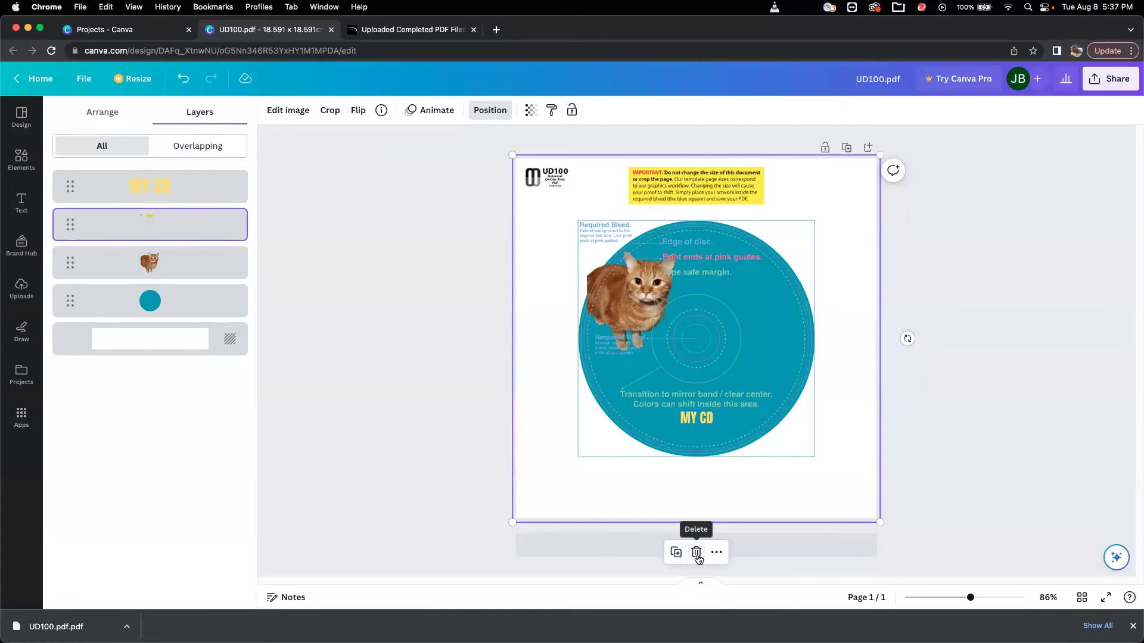
pyautogui.click(696, 553)
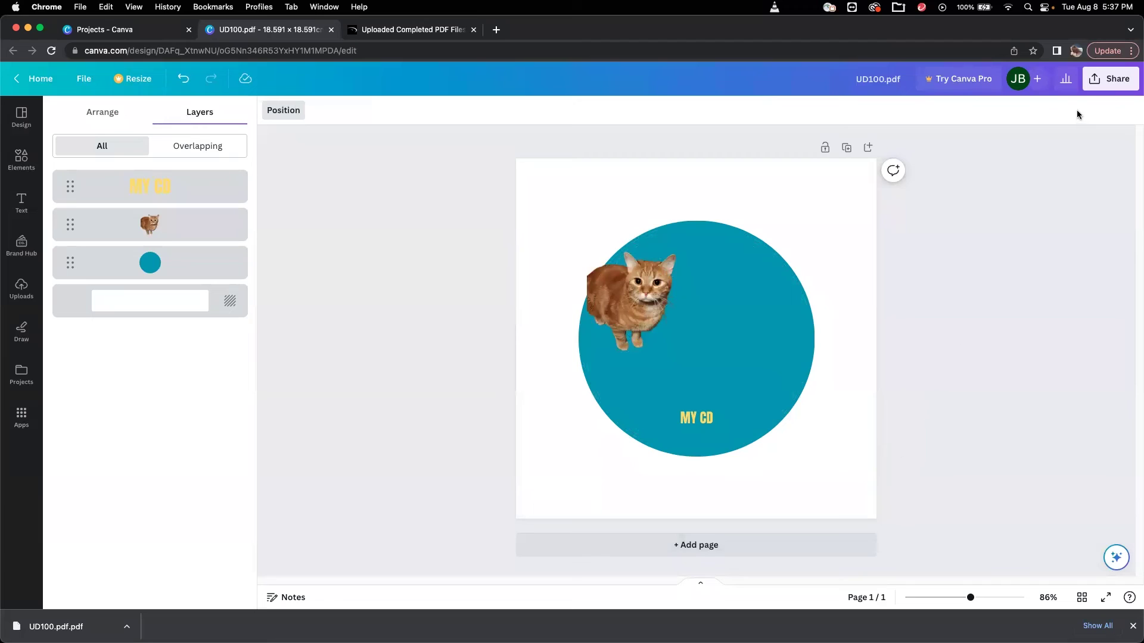
# Download the design as UD100.pdf, a PDF Print file with the RGB colour profile.
pyautogui.click(1100, 90)
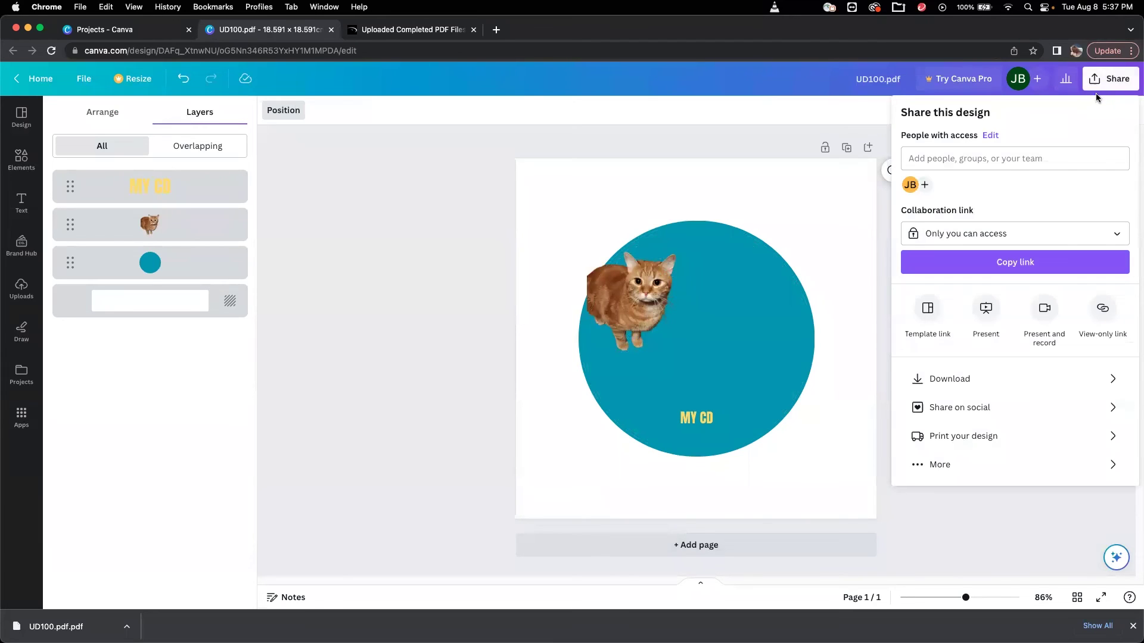
pyautogui.click(975, 385)
pyautogui.click(1117, 165)
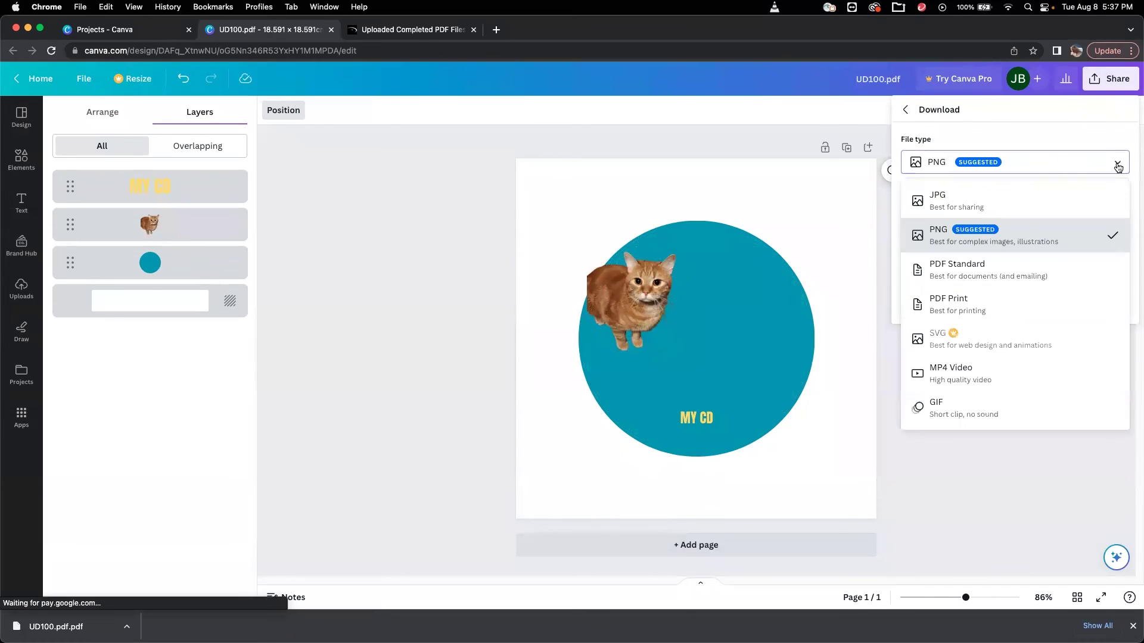
pyautogui.click(1000, 306)
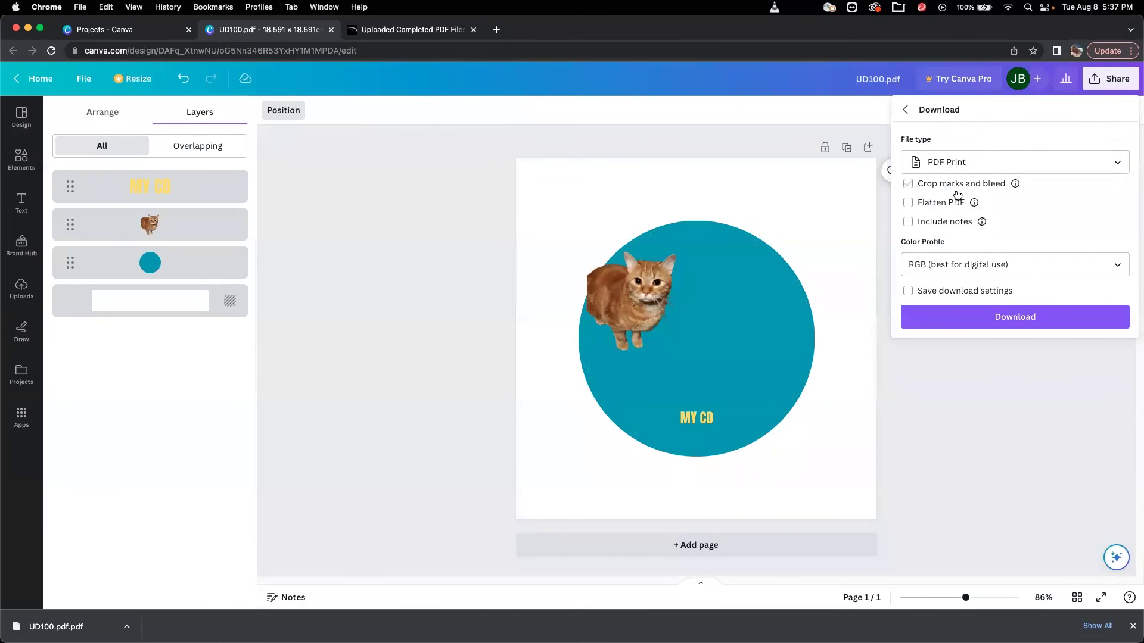
pyautogui.click(1047, 269)
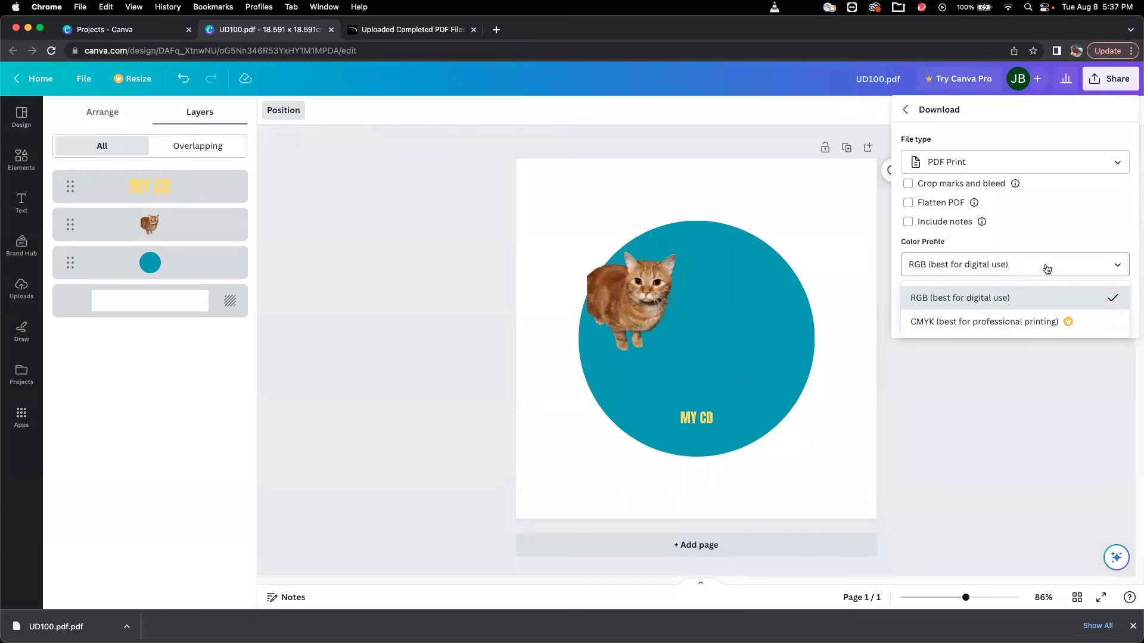
pyautogui.click(1032, 303)
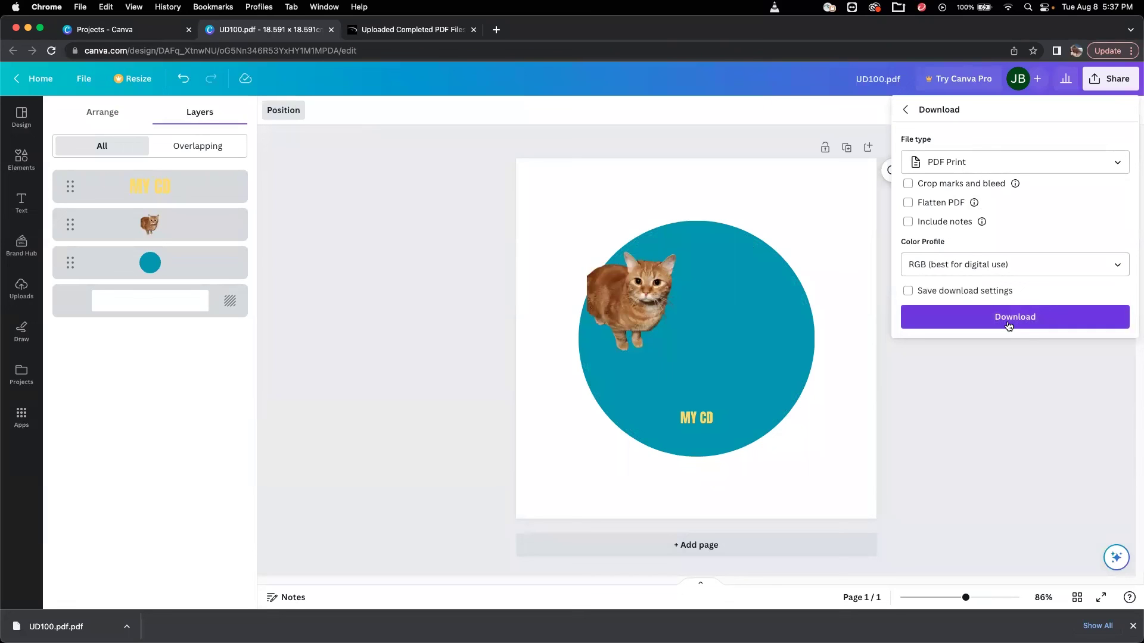
pyautogui.click(1008, 325)
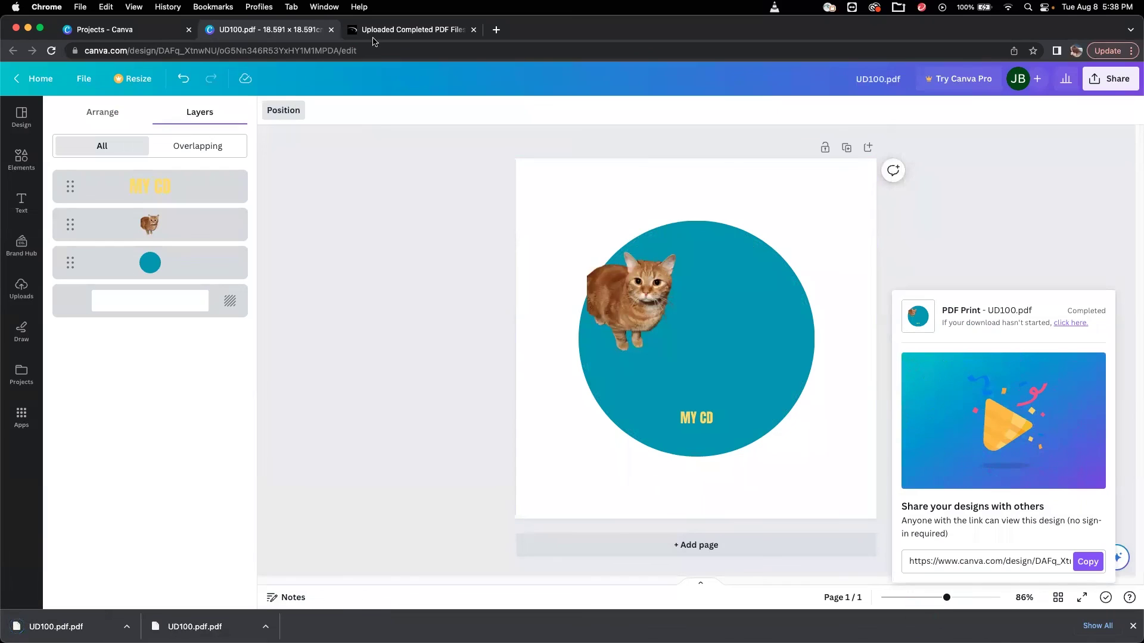
# Upload UD100.pdf from Downloads as the disc artwork on Disc Makers.
pyautogui.click(408, 31)
pyautogui.click(484, 300)
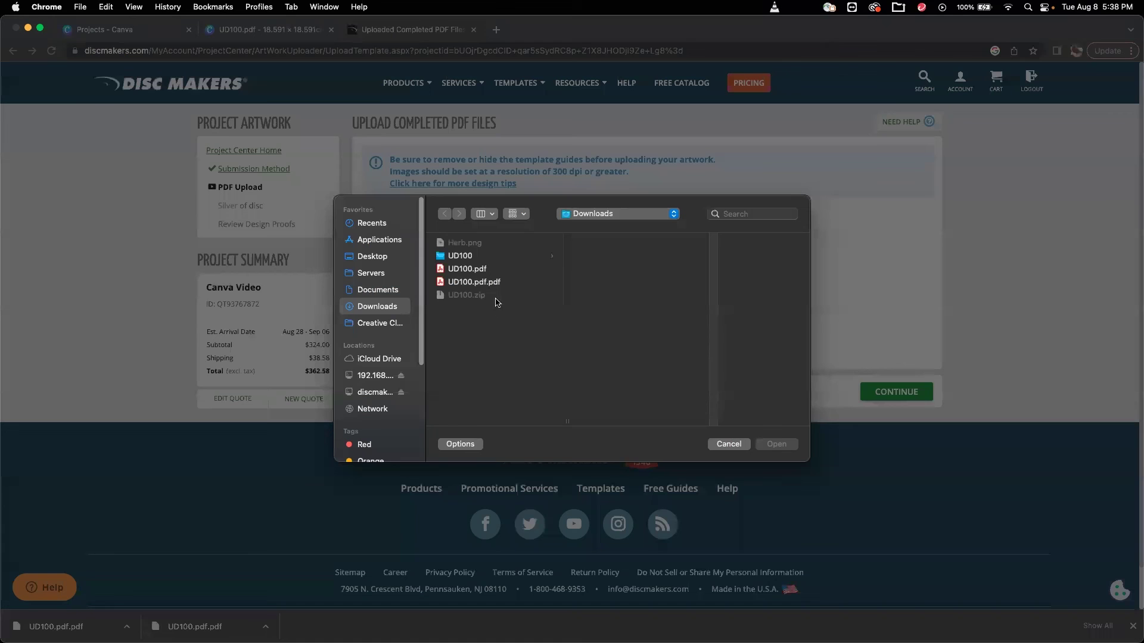
pyautogui.click(467, 270)
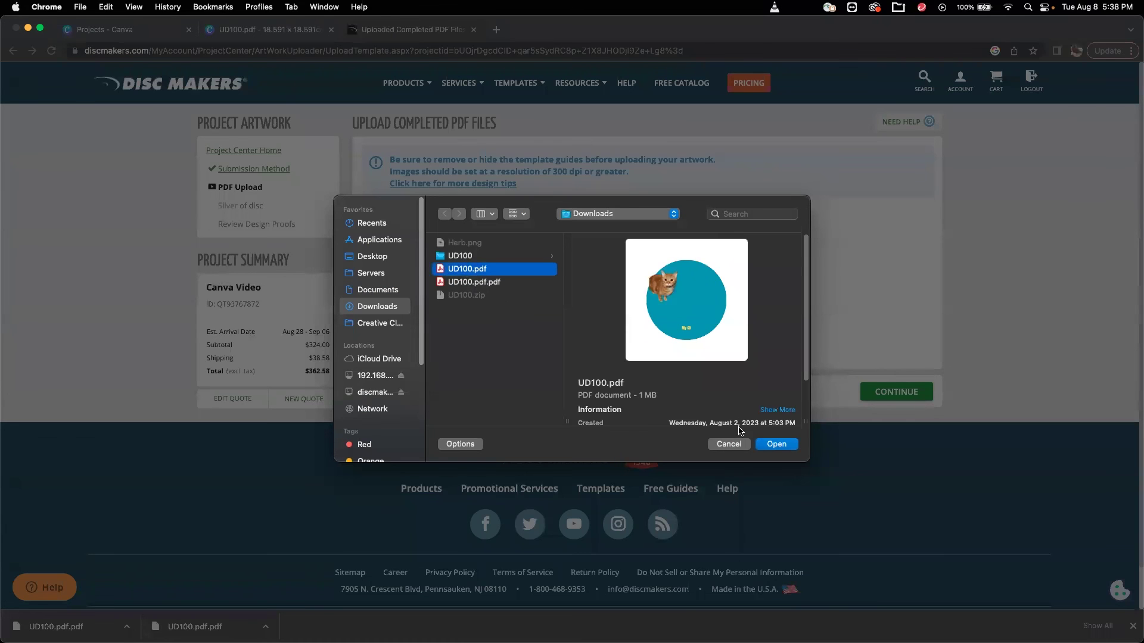
pyautogui.click(776, 444)
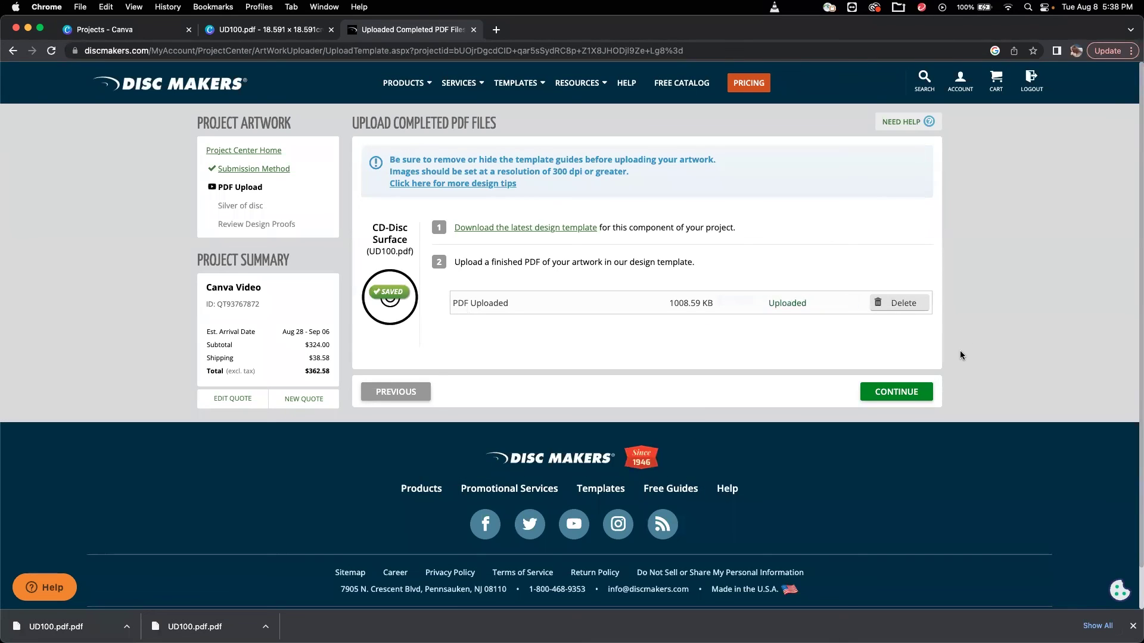
# Continue, save the artwork for processing, and view the UD100~Disc 1.pdf proof.
pyautogui.click(890, 393)
pyautogui.click(876, 532)
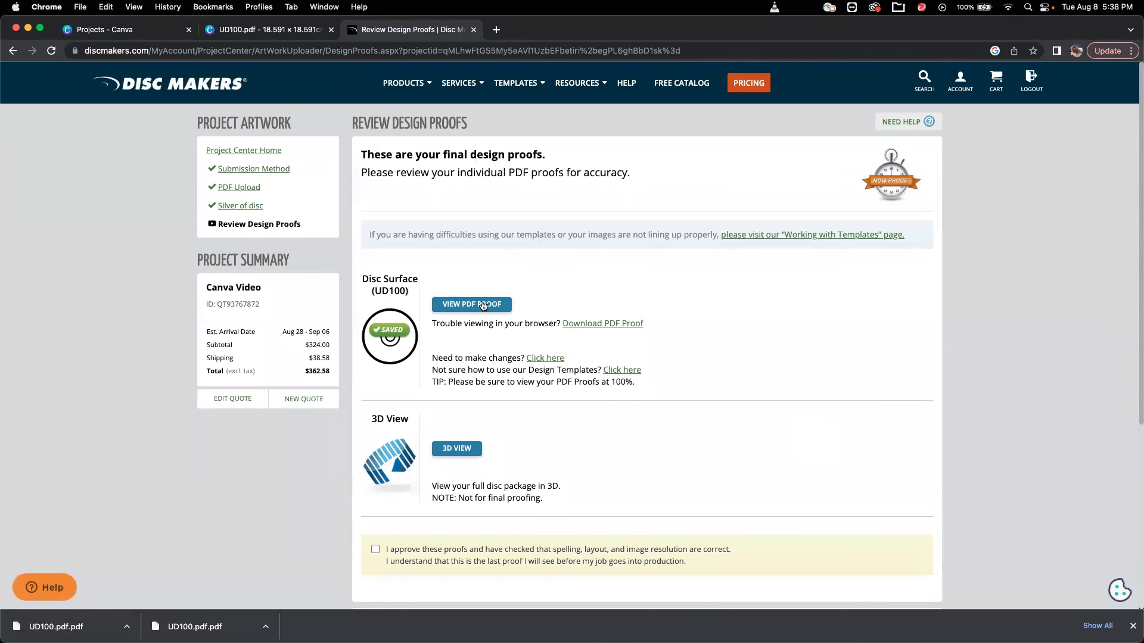
pyautogui.click(482, 305)
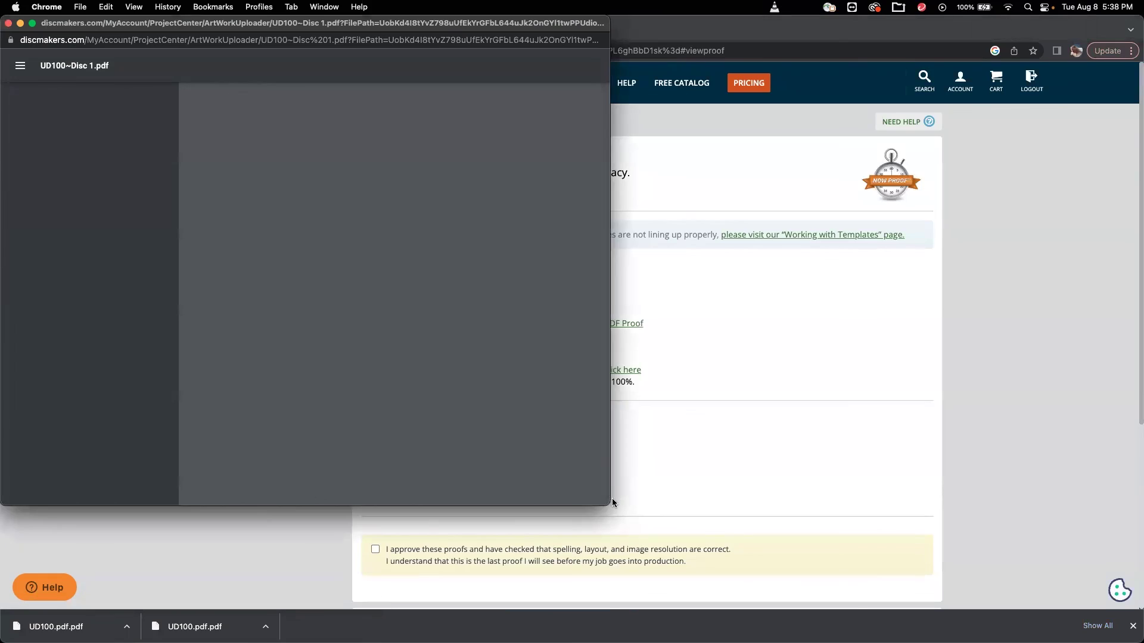